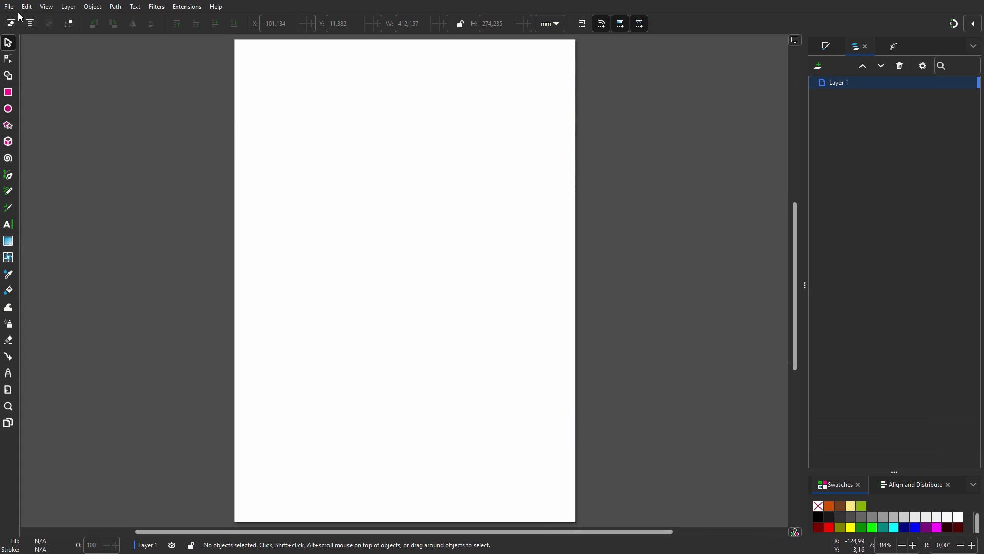
Import Waterfall.jpg into the blank document with the default bitmap settings
left_click(10, 6)
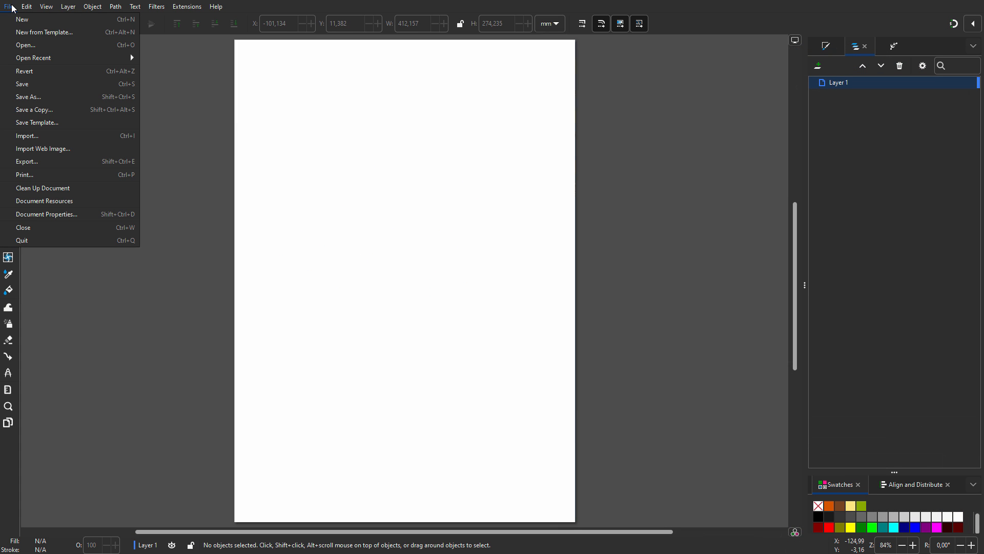
left_click(25, 135)
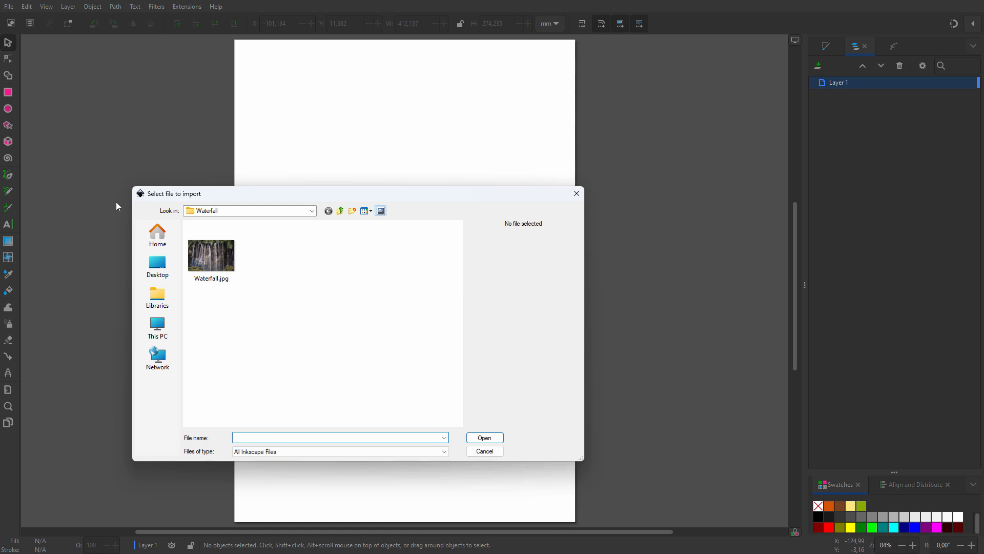
left_click(211, 252)
left_click(484, 438)
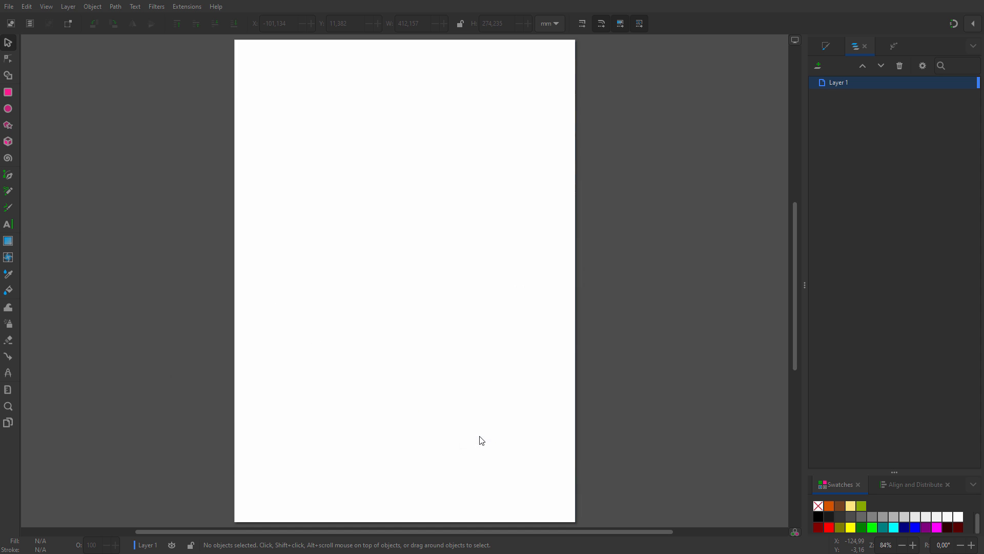
left_click(249, 233)
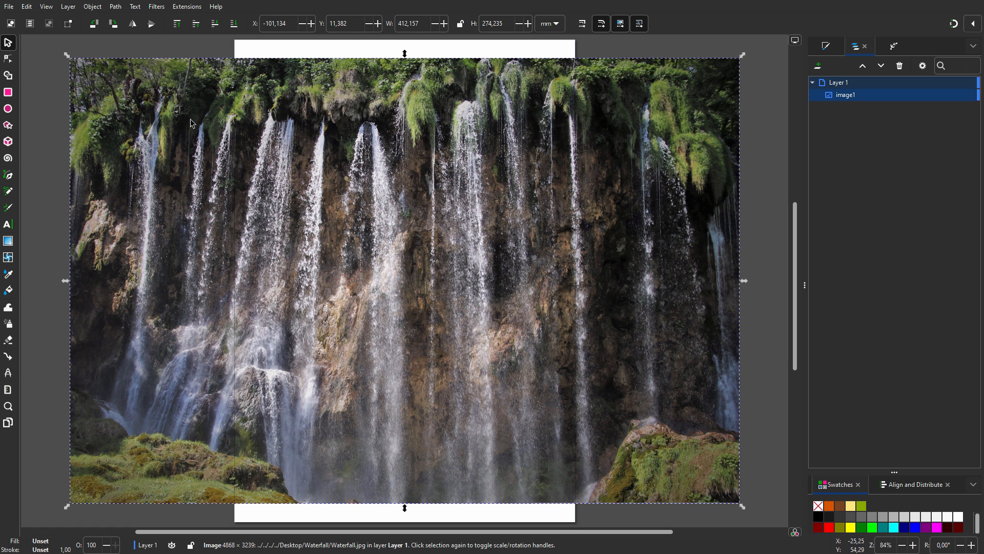
Preview a Greyscale colour filter with darker lightness, then discard it so the photo keeps its colours
left_click(155, 6)
mouse_move(168, 58)
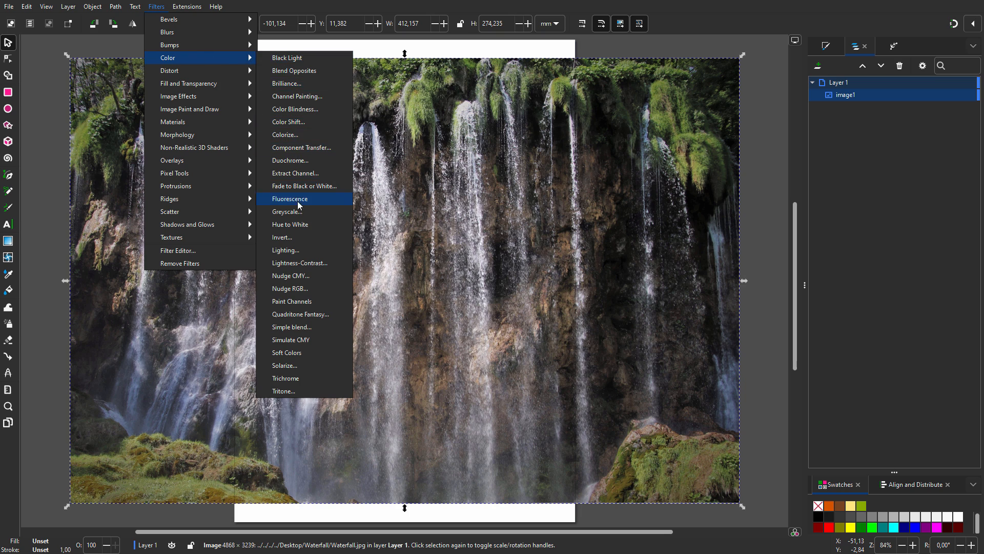
left_click(297, 212)
left_click(136, 237)
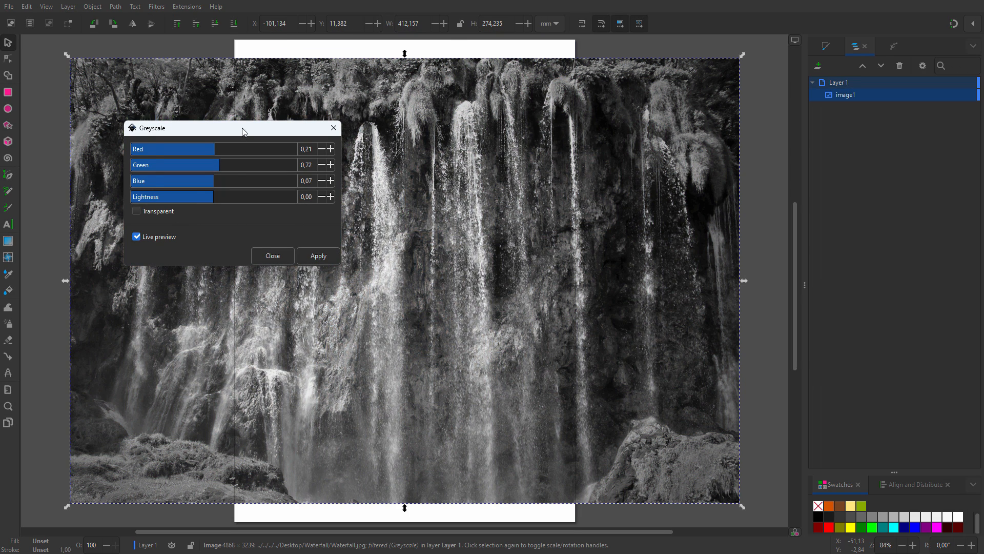
left_click_drag(243, 131, 394, 221)
left_click(475, 287)
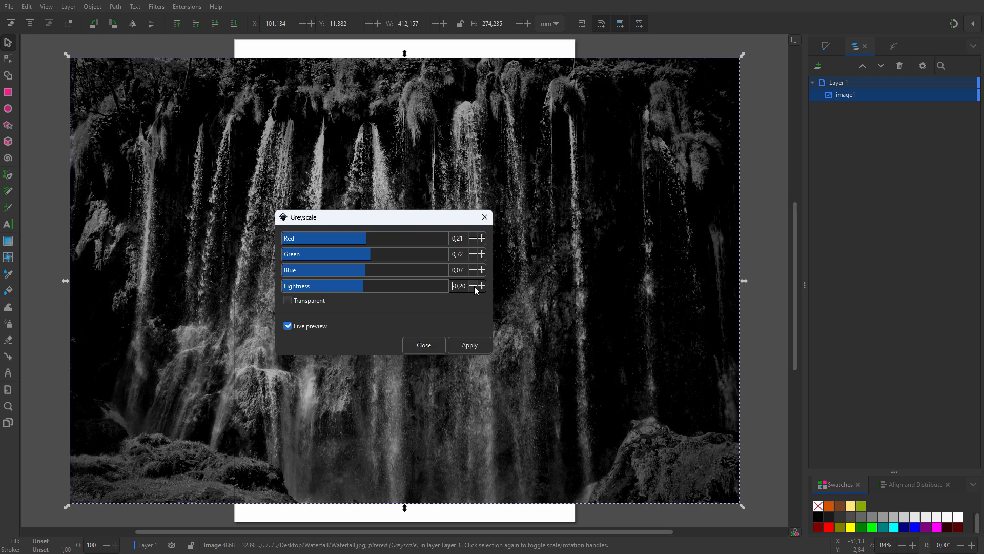
left_click(475, 286)
left_click(485, 218)
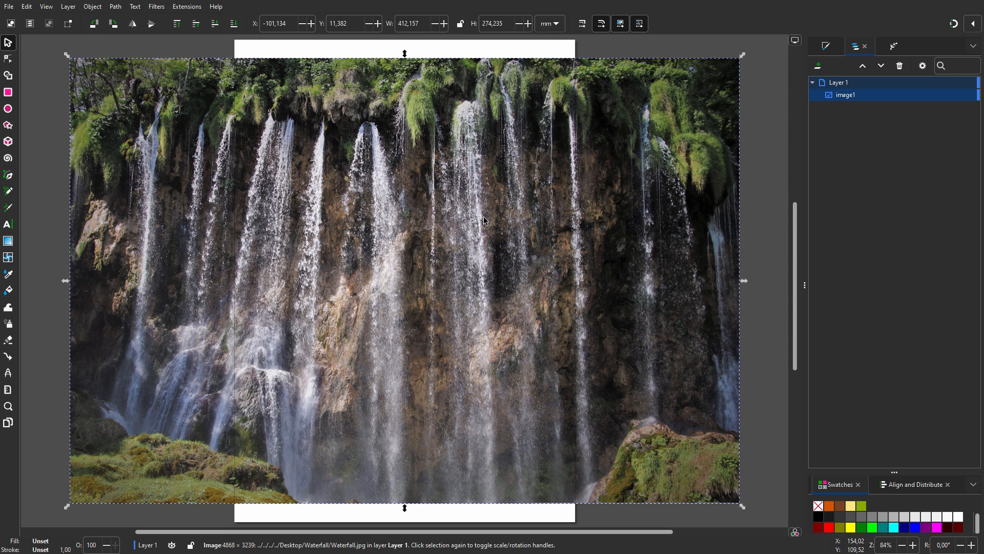
Draw a tall rectangle over the left waterfall and clip the photo to it
left_click(8, 91)
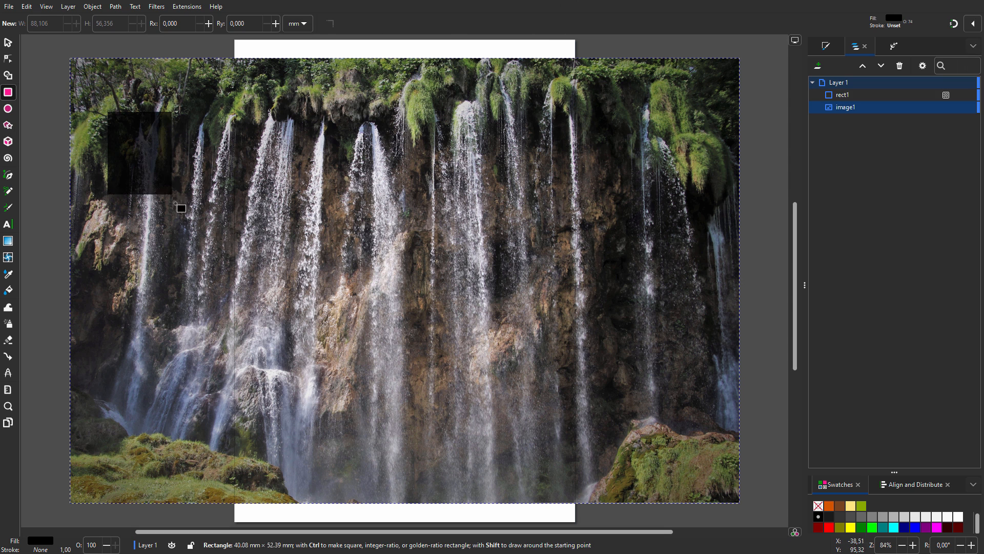
mouse_move(108, 112)
left_mouse_down()
mouse_move(183, 346)
mouse_move(181, 335)
left_mouse_up()
key("s")
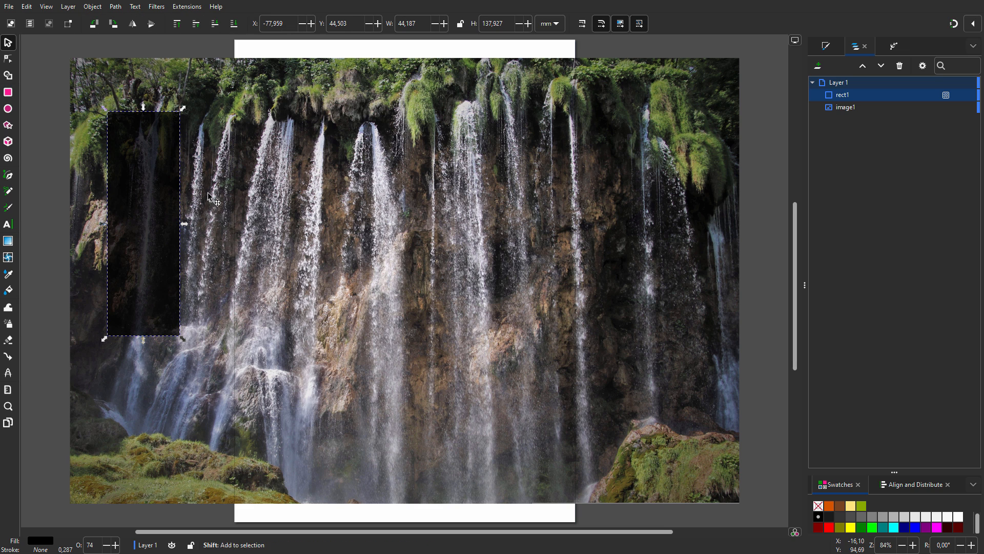
left_click(208, 192, "shift")
right_click(165, 205)
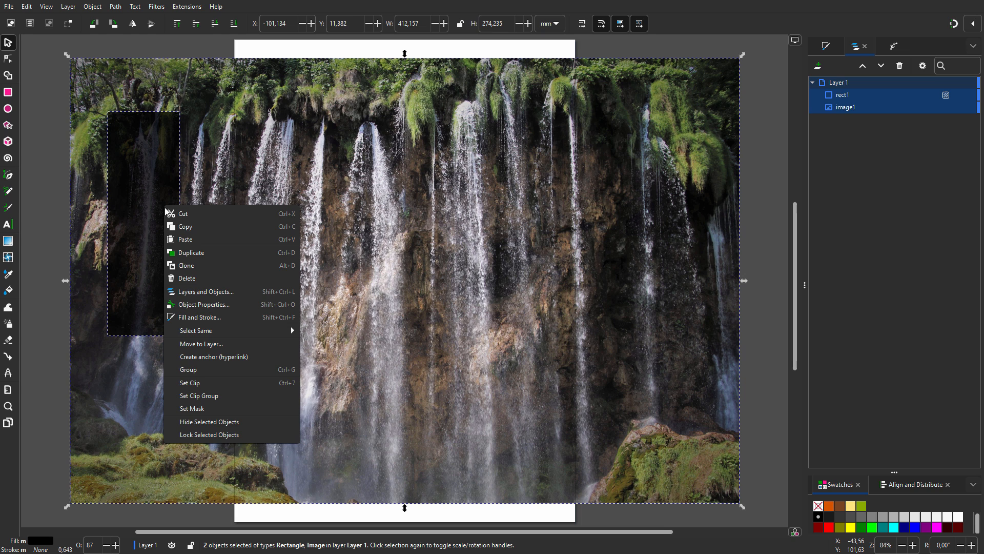
left_click(189, 382)
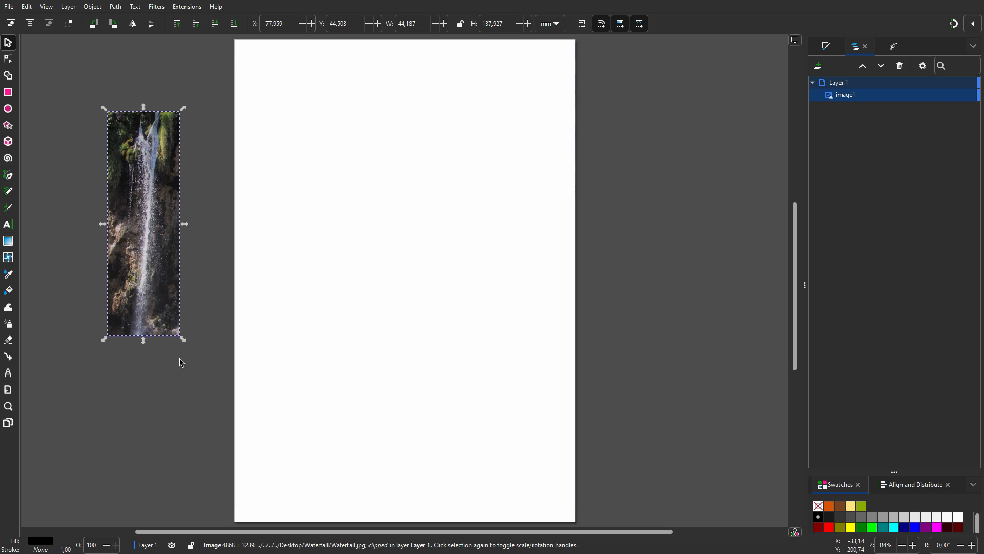
Crop the clipped image to its clip shape, leaving a narrow vertical strip
right_click(148, 219)
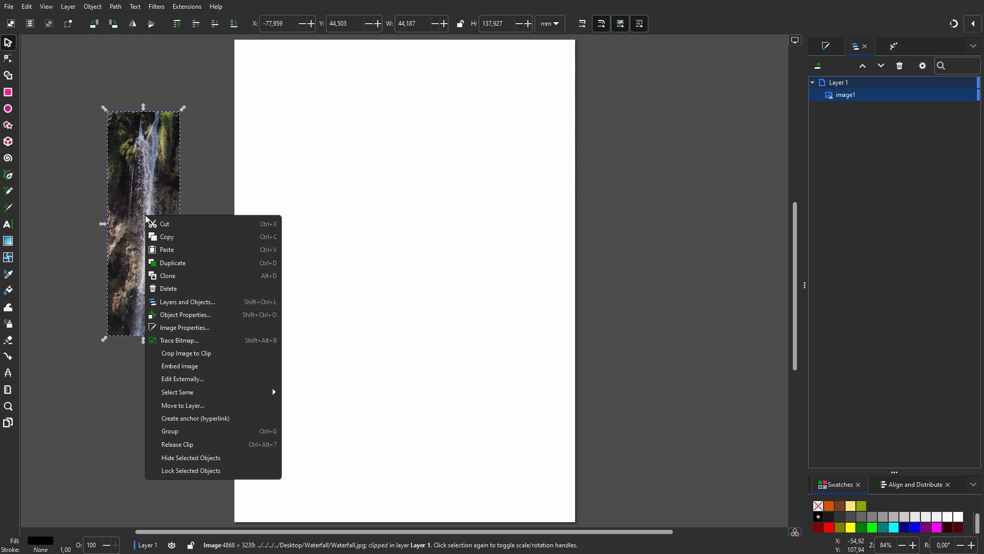
left_click(182, 354)
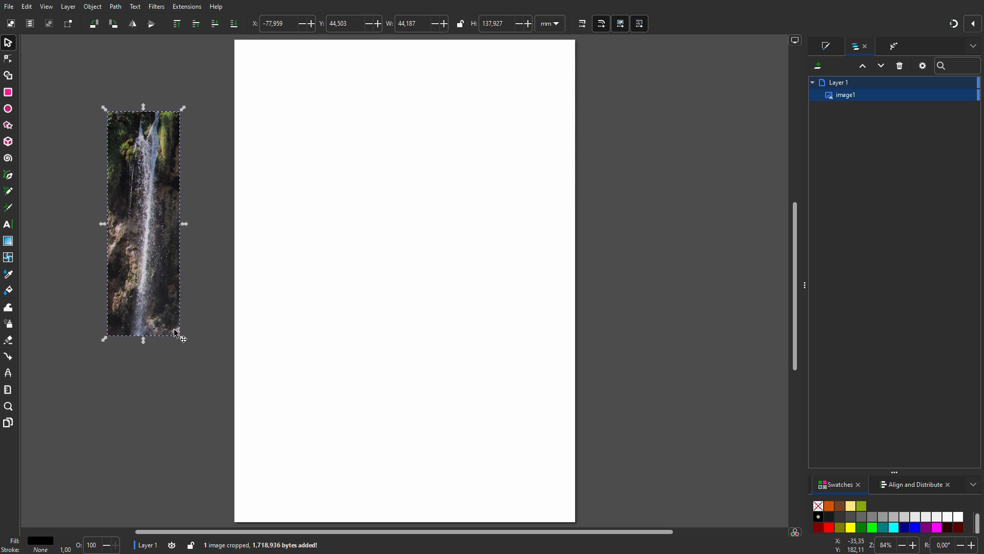
right_click(145, 234)
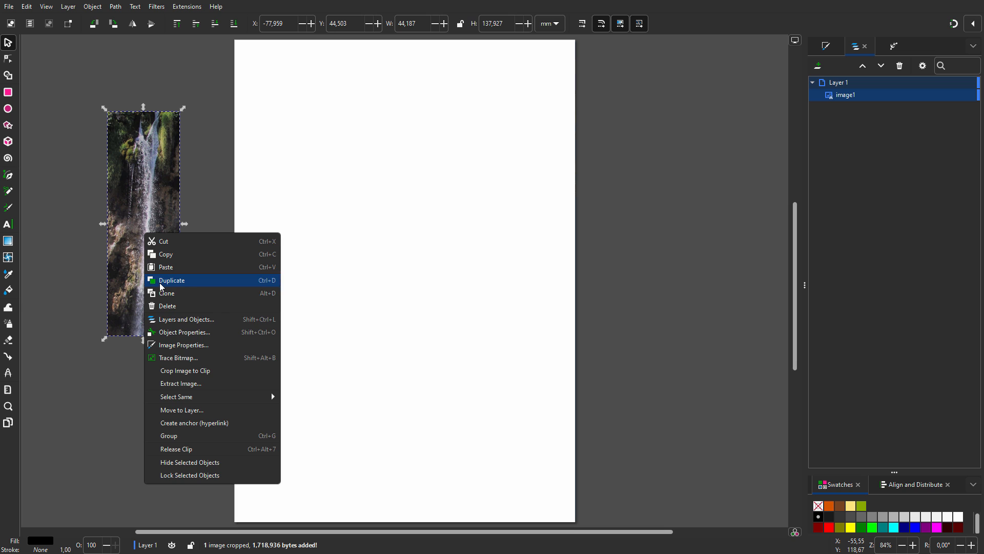
Bring up Trace Bitmap as an enlarged floating window with a bigger preview
left_click(172, 359)
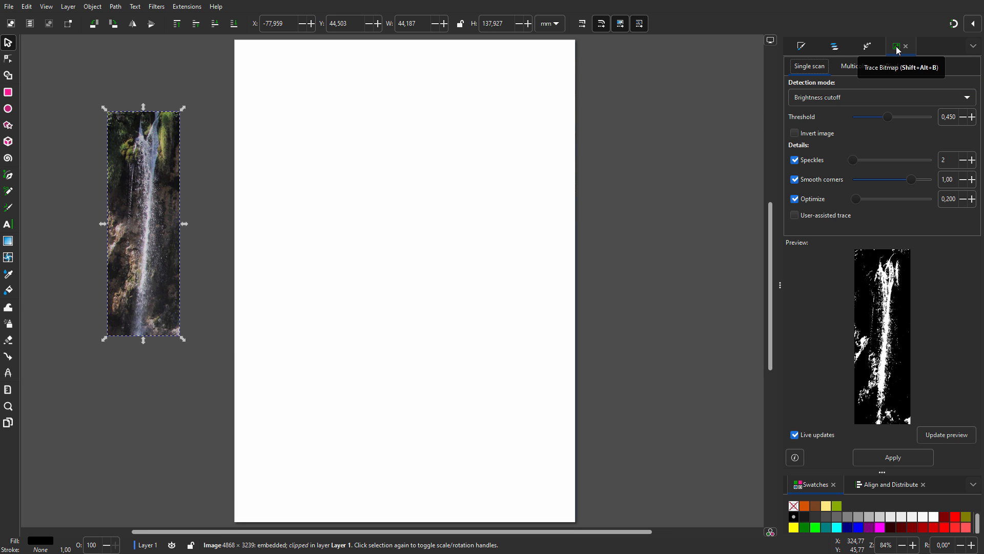
left_click_drag(897, 49, 601, 83)
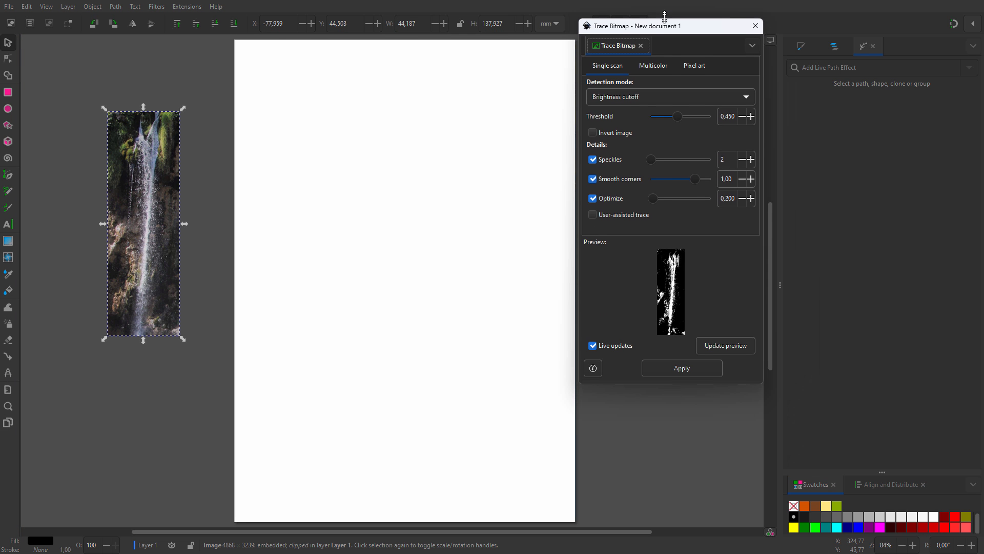
left_click_drag(659, 58, 665, 4)
left_click_drag(680, 382, 678, 548)
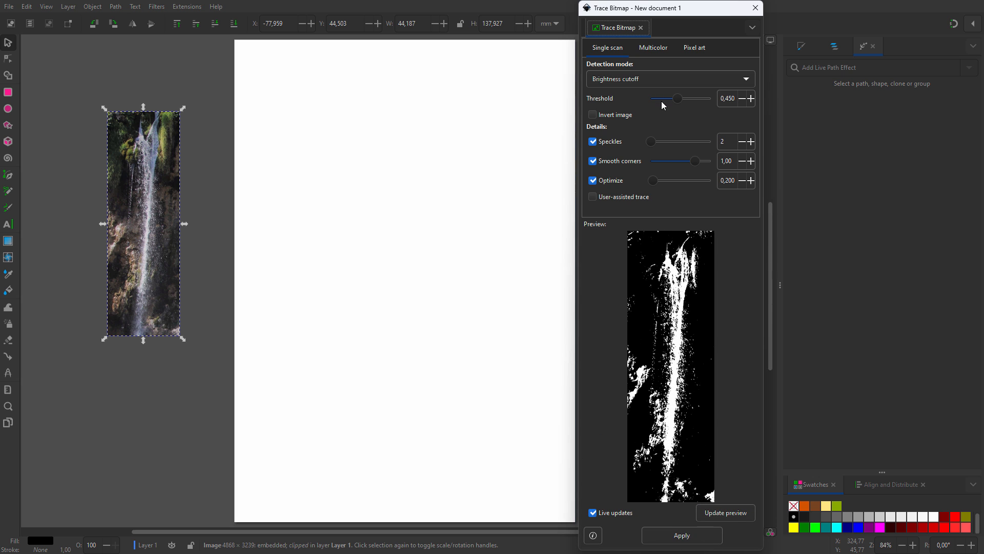
Trace the strip at brightness threshold 0,500 with Invert image on, creating a black path
mouse_move(678, 98)
left_mouse_down()
mouse_move(669, 99)
mouse_move(712, 103)
mouse_move(681, 103)
left_mouse_up()
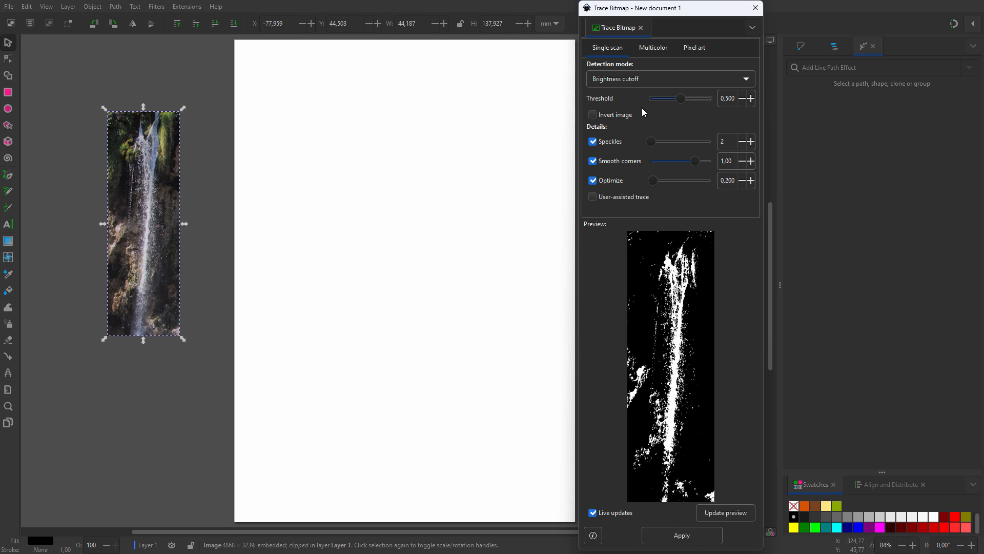
left_click(593, 116)
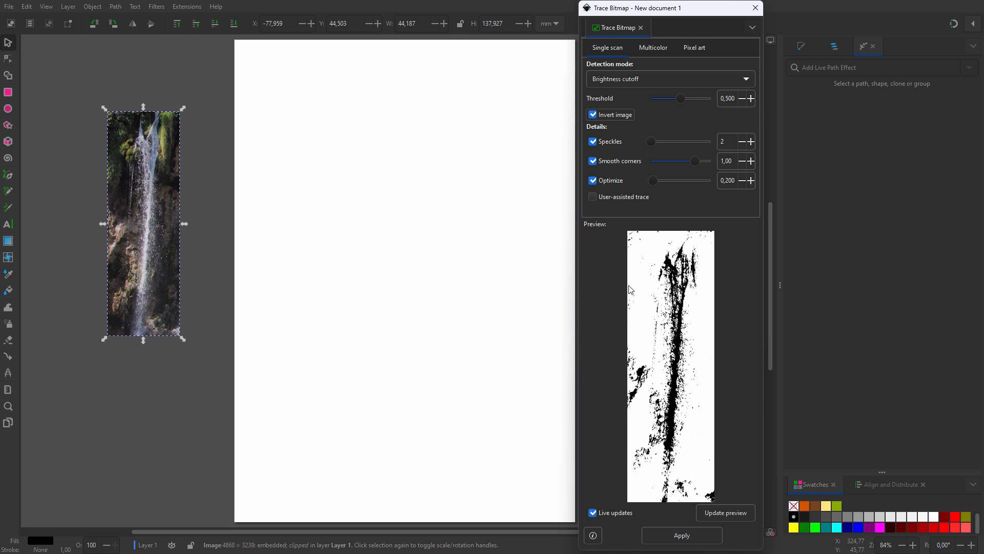
left_click(682, 535)
Move the traced brush path to page centre and delete the original waterfall image
left_click(755, 8)
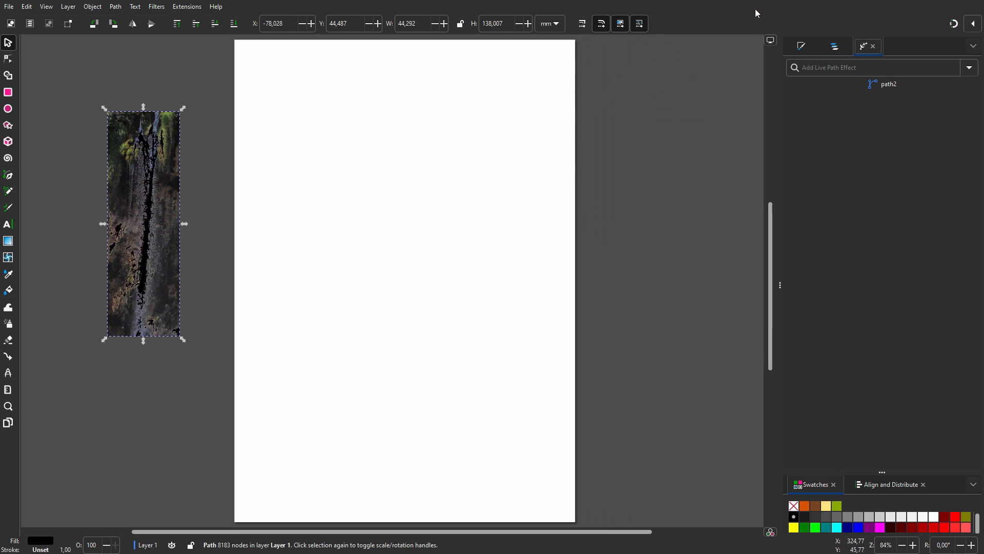
left_click_drag(152, 220, 426, 246)
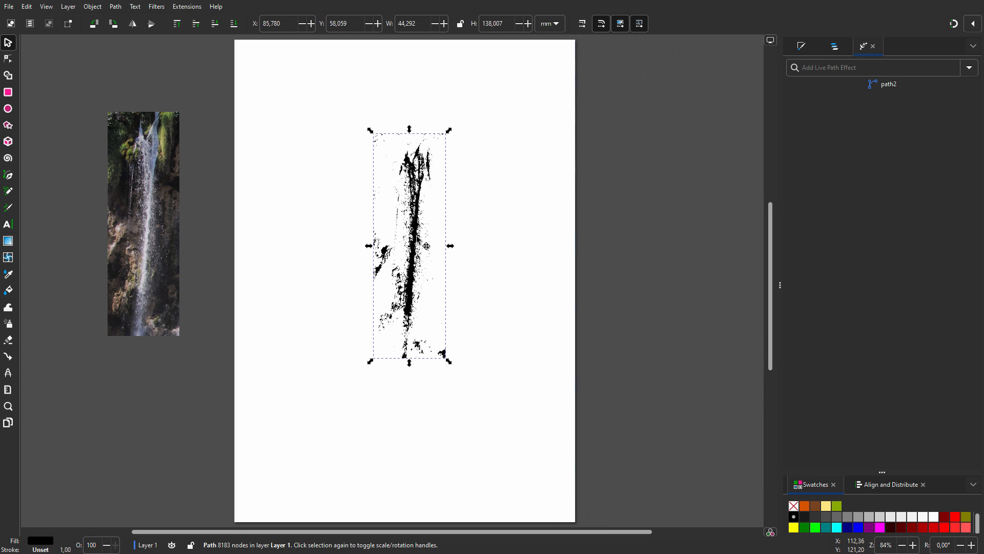
left_click(831, 47)
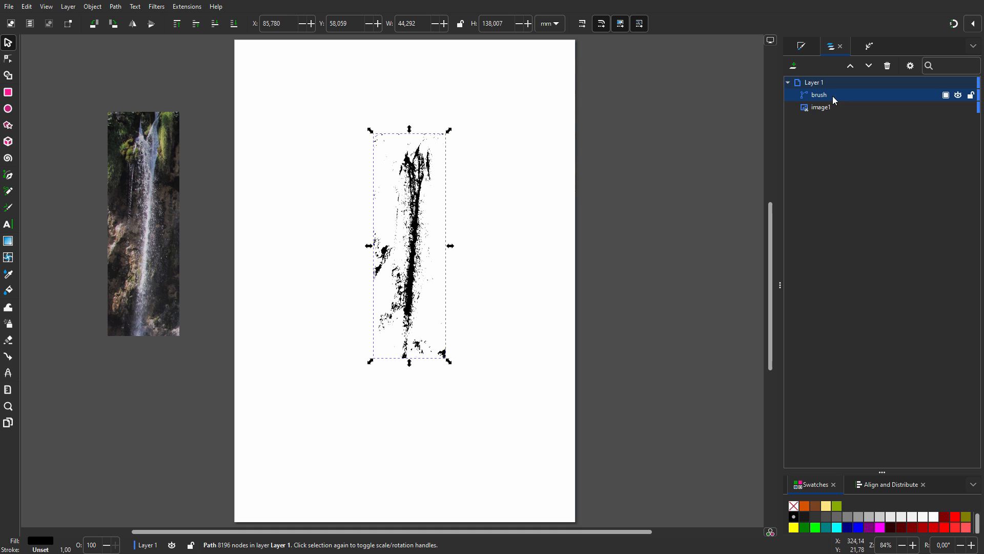
left_click(158, 192)
key("Delete")
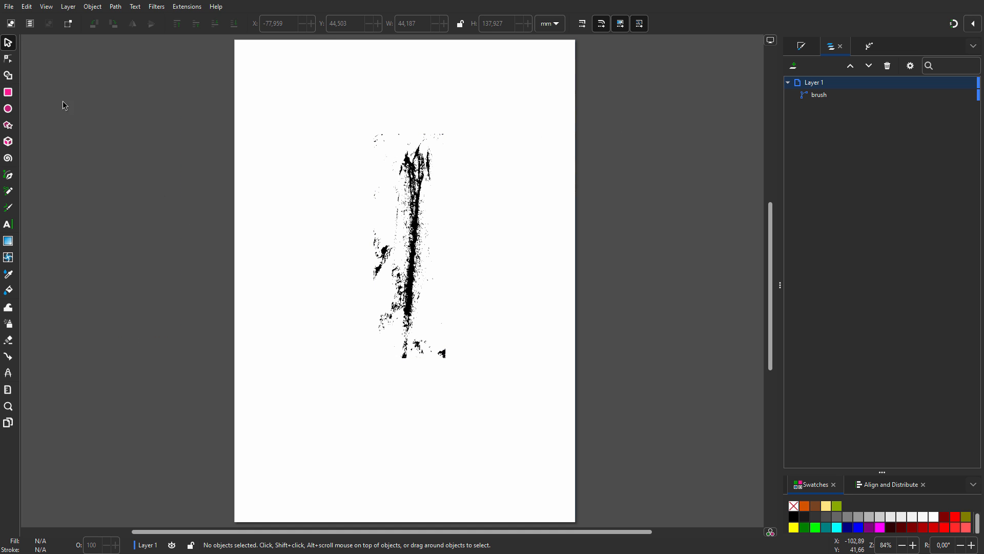
left_click(9, 61)
Delete the left protruding branch and stray speck clusters from the brush path's nodes
left_click(411, 161)
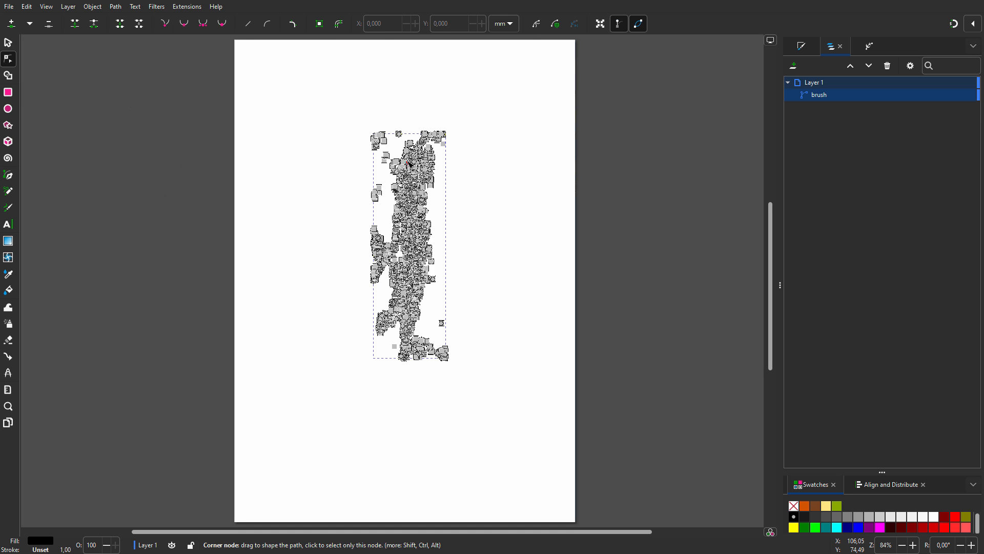
scroll(421, 209, "up", 3)
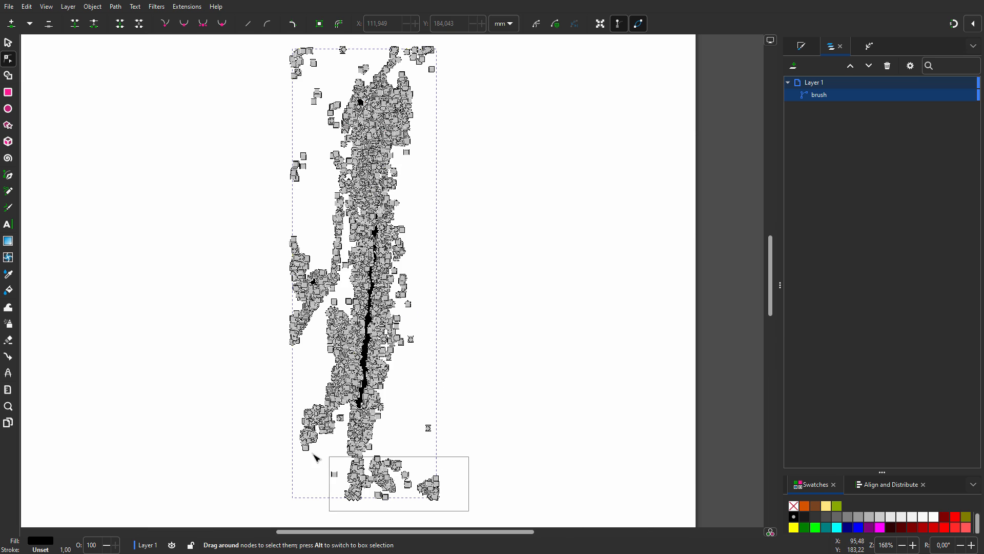
left_click_drag(331, 455, 468, 511)
left_click_drag(269, 221, 329, 354)
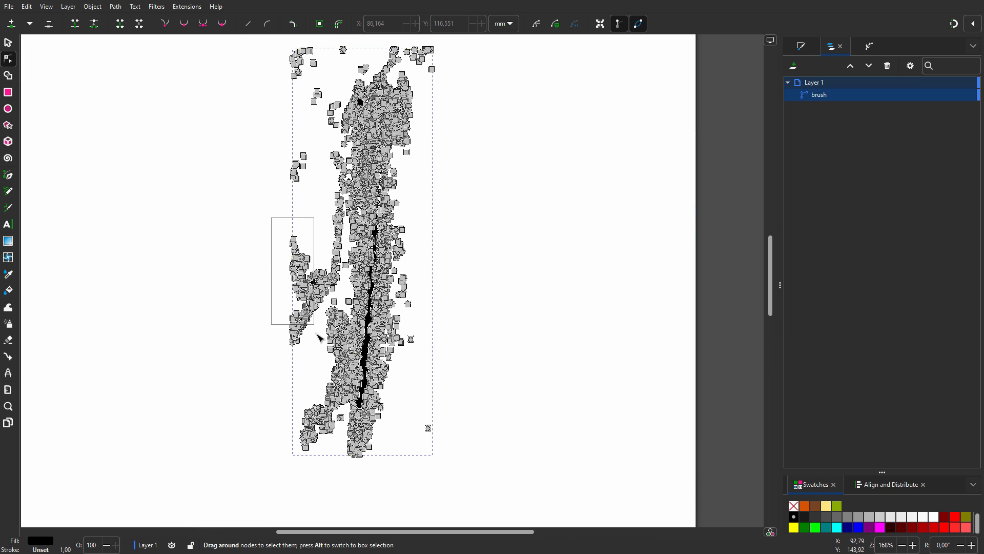
key("Delete")
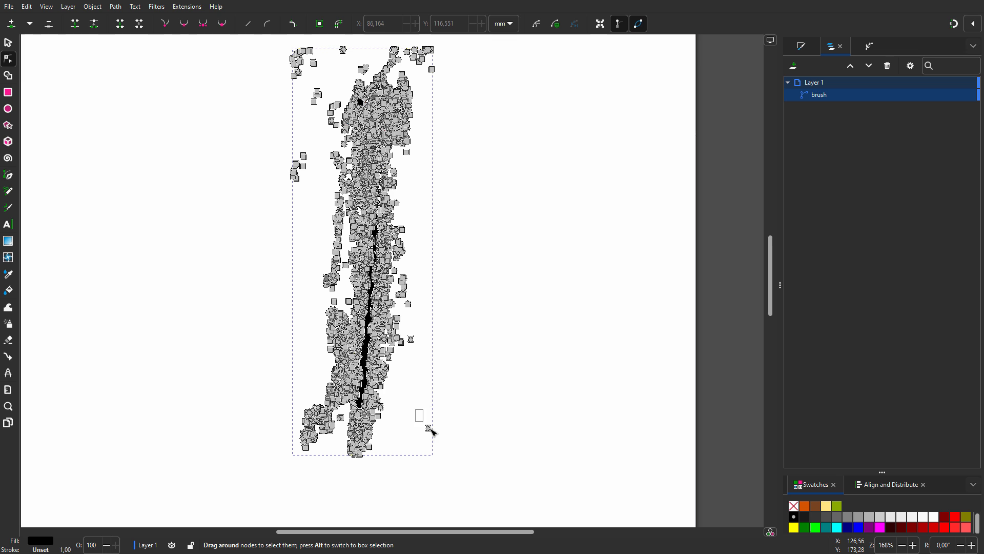
left_click_drag(423, 416, 438, 447)
left_click_drag(271, 191, 329, 46)
key("Delete")
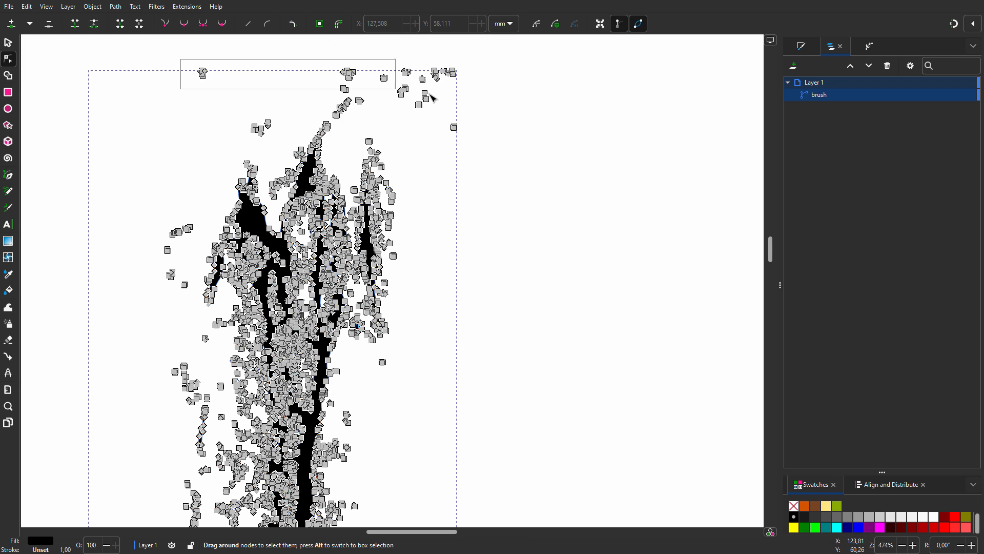
left_click_drag(181, 62, 454, 93)
key("Delete")
Fit the page back in view and return to whole-object selection of the brush
key("1")
key("s")
left_click(361, 347)
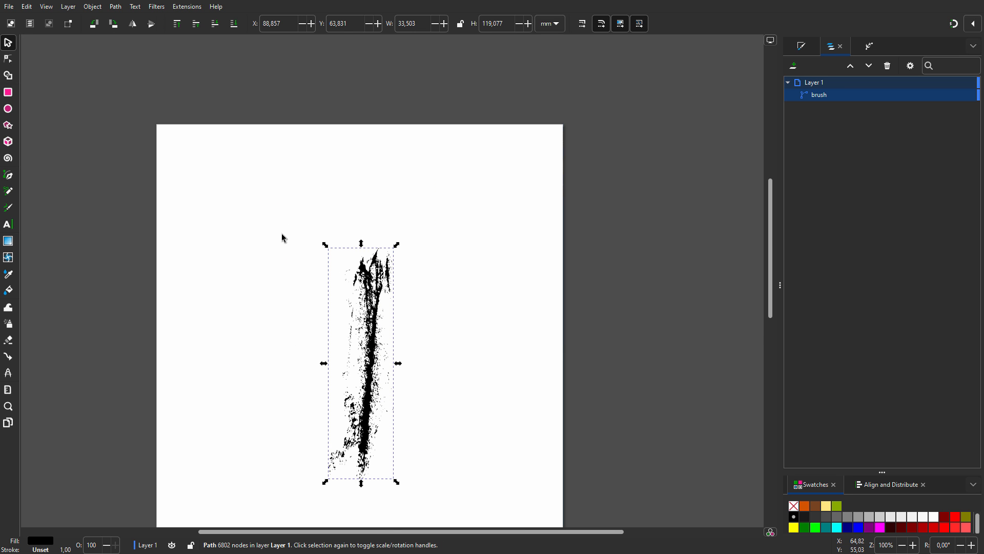
Move the brush stroke to the page top and draw an orange circle below it
mouse_move(435, 162)
left_mouse_down()
mouse_move(479, 296)
mouse_move(468, 131)
left_mouse_up()
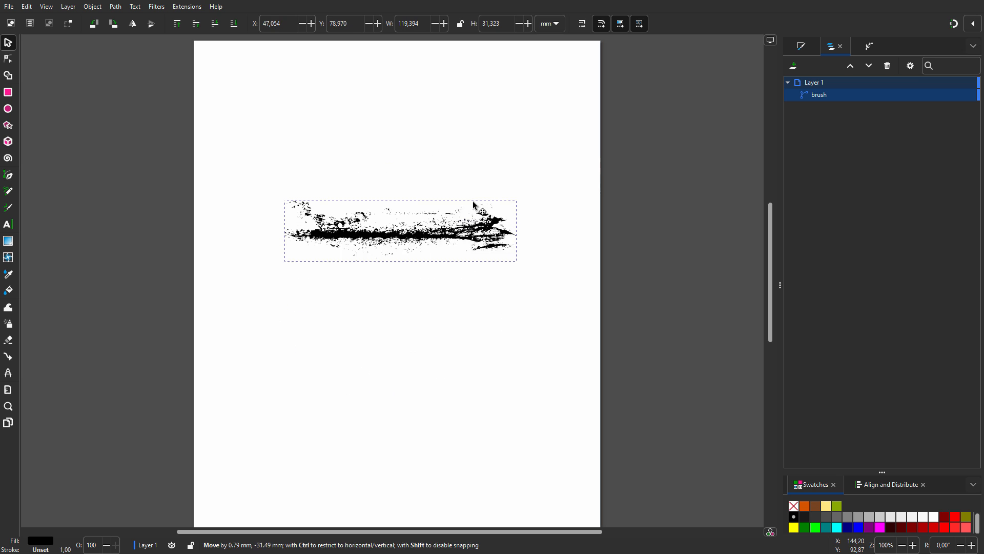
left_click(8, 107)
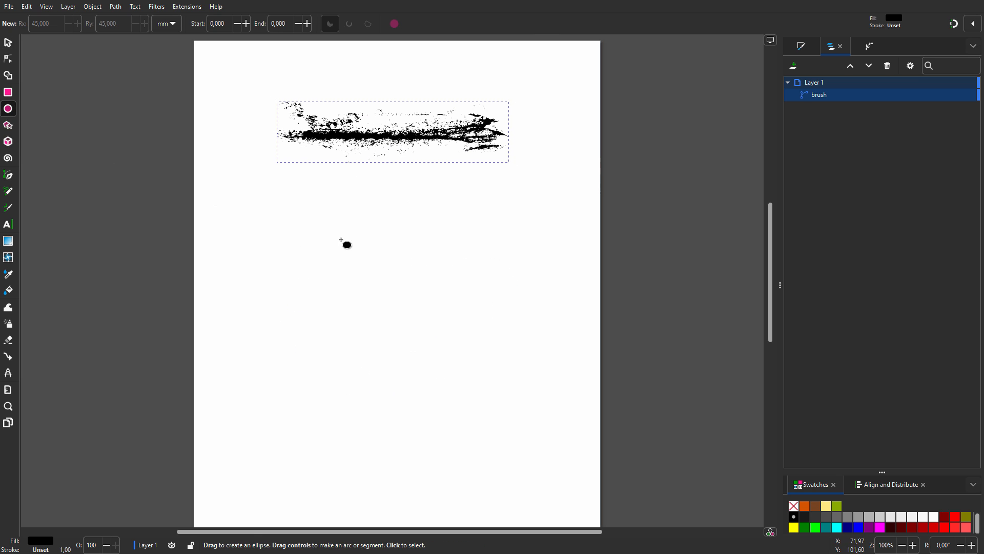
left_click_drag(346, 242, 526, 426)
key("s")
left_click(804, 505)
Duplicate the orange circle twice and reselect the brush stroke
key("ctrl+d")
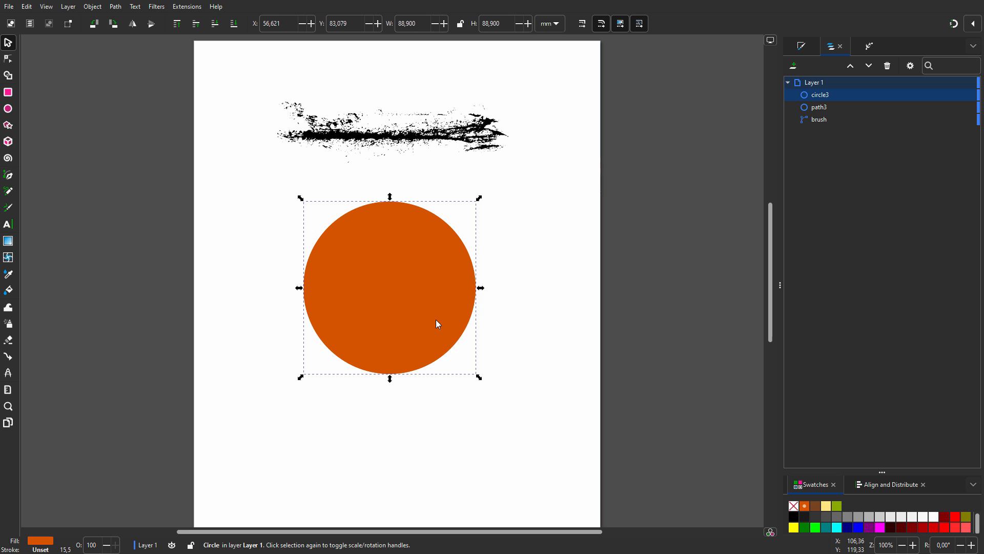
key("ctrl+d")
left_click(388, 131)
right_click(379, 137)
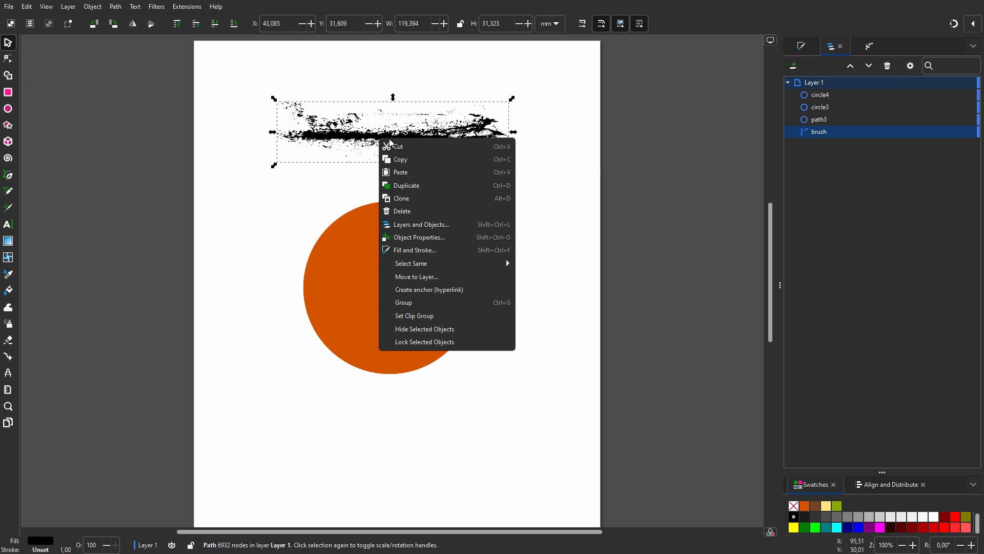
Copy the brush, hide two circle copies, and give the remaining circle a Pattern Along Path of the pasted brush
key("Escape")
left_click(406, 243)
left_click(958, 107)
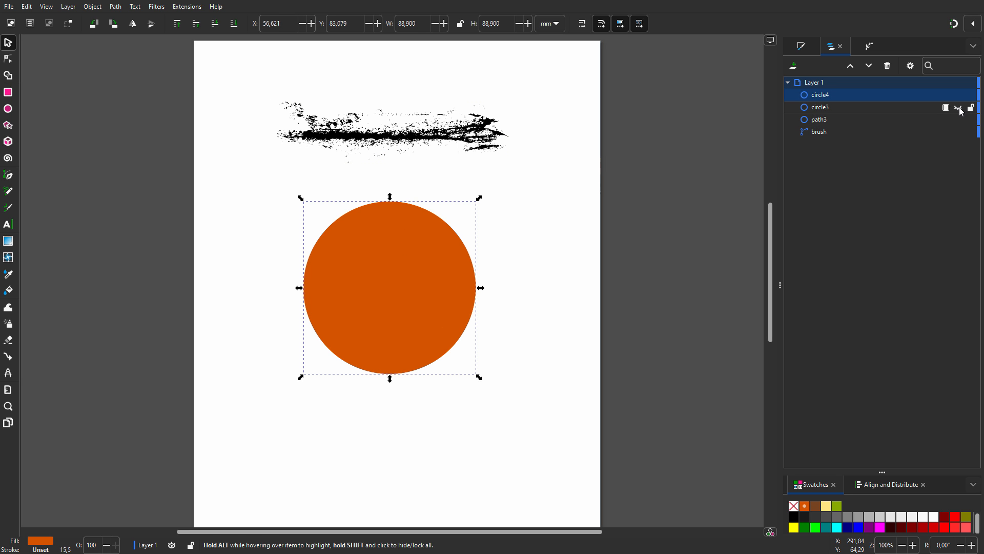
left_click(869, 45)
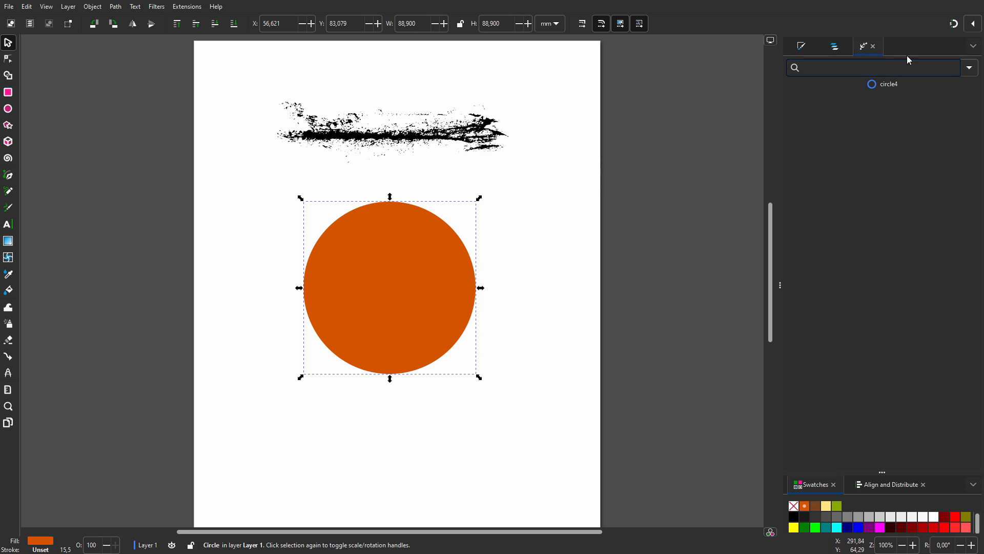
left_click(968, 70)
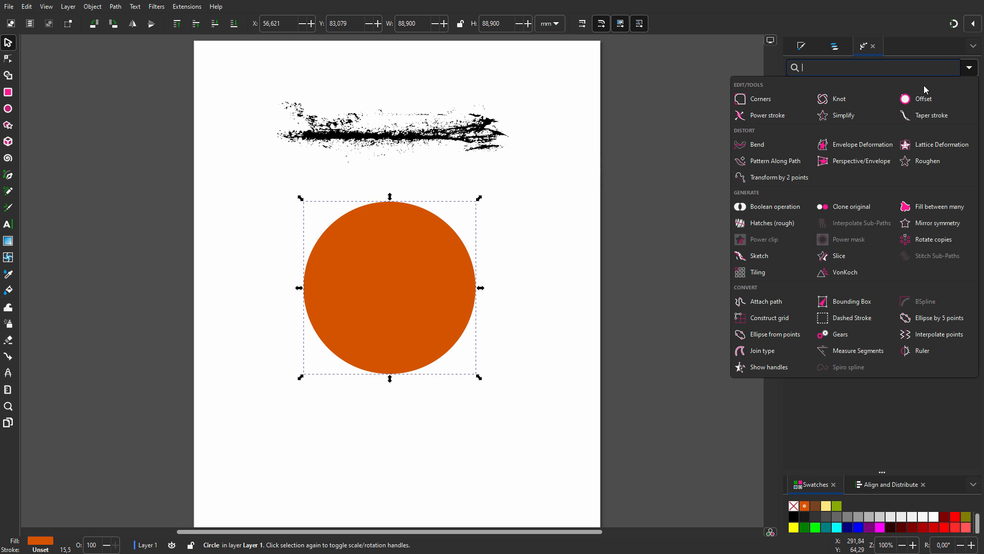
left_click(784, 162)
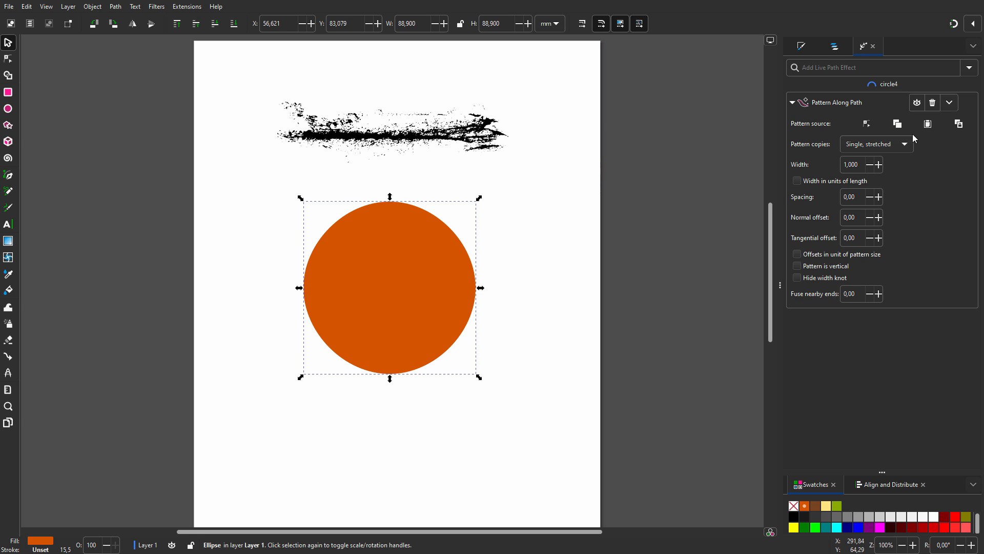
left_click(927, 124)
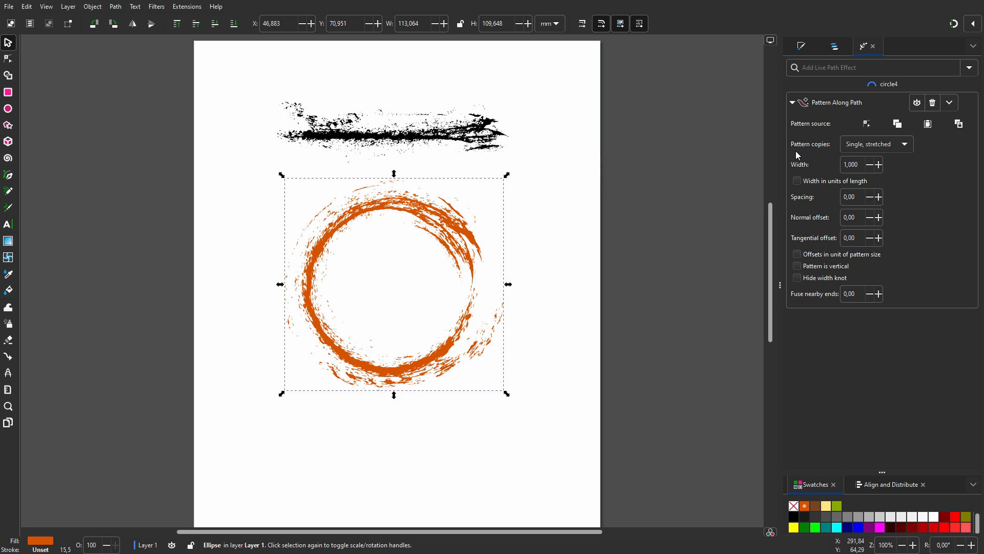
scroll(371, 234, "up", 3)
scroll(377, 263, "down", 2)
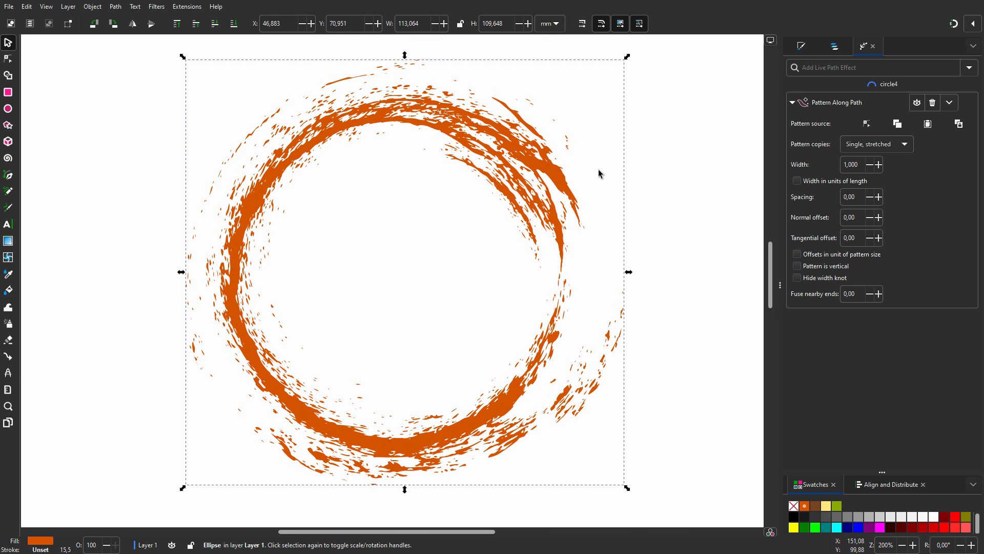
Thin the brush ring slightly, unhide a circle copy and shrink it as a solid disc inside the ring
left_click(867, 125)
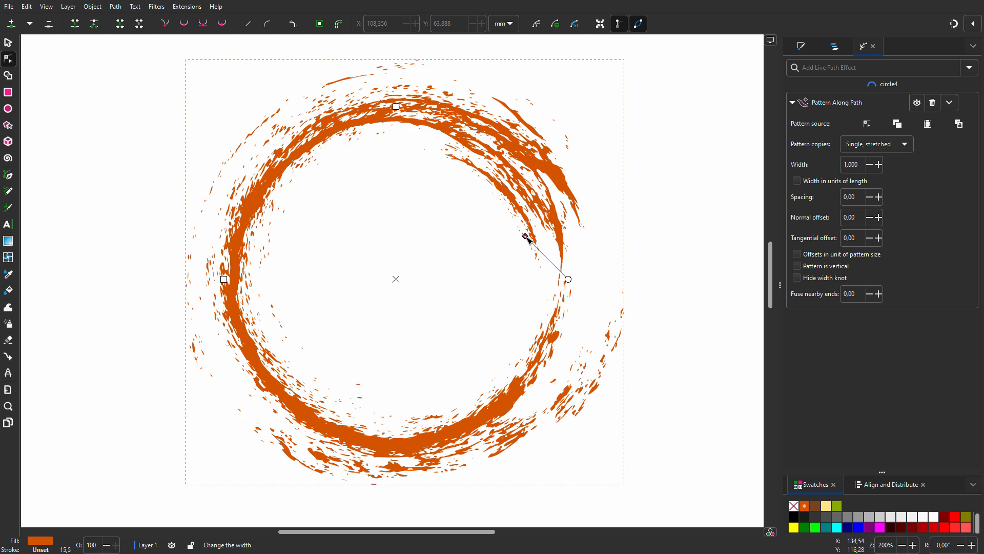
left_click_drag(537, 246, 550, 261)
key("Escape")
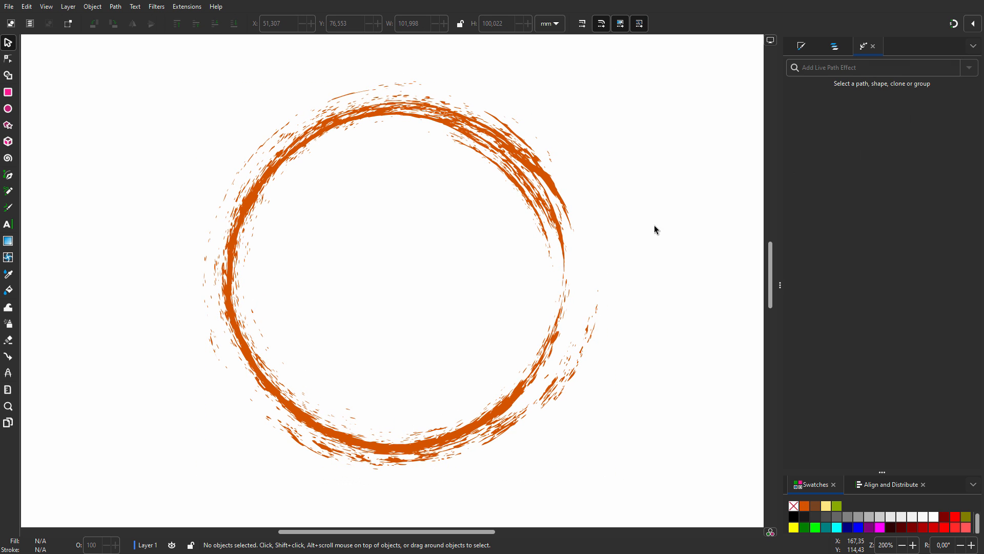
left_click(836, 46)
left_click(957, 107)
left_click(425, 266)
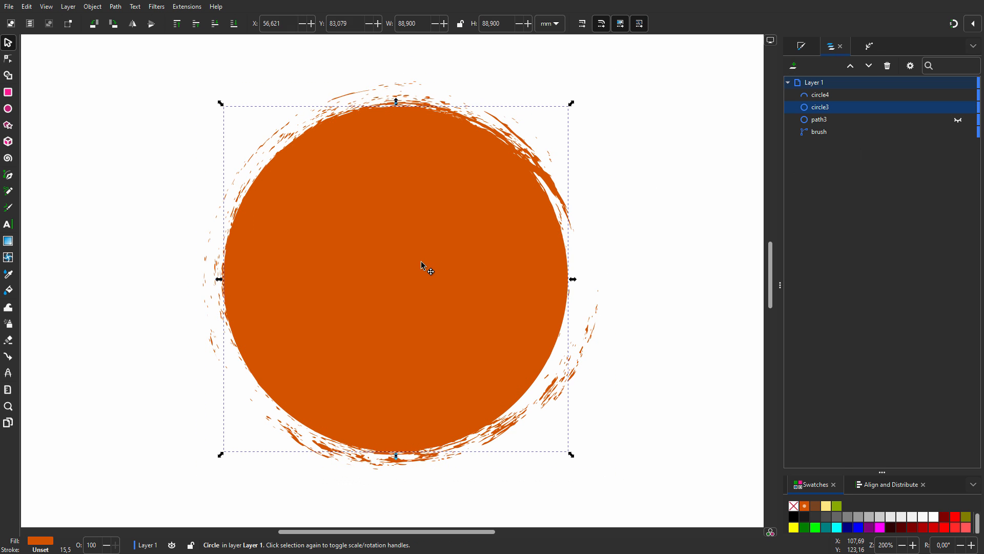
left_click_drag(570, 454, 557, 439)
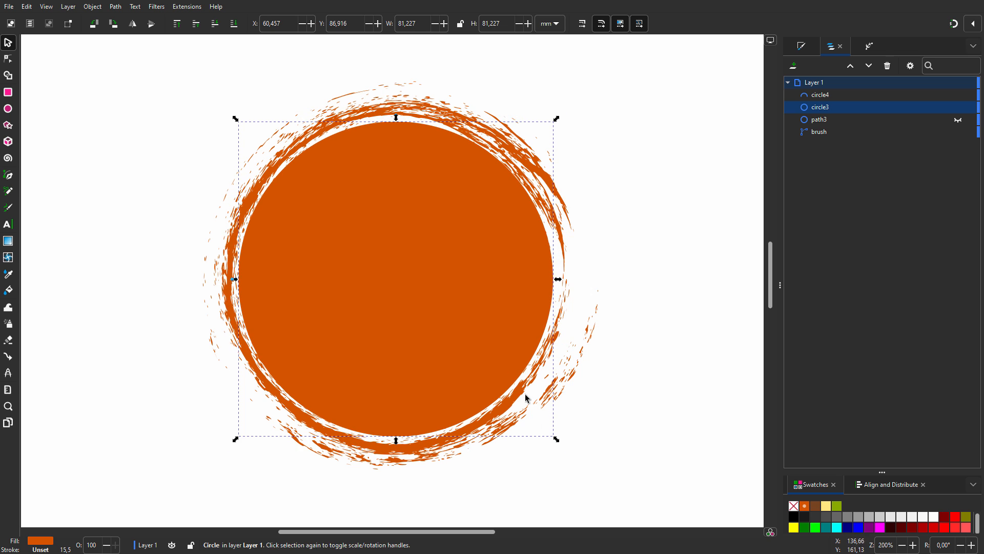
Convert the brush ring to a plain path and combine it with the disc using Exclusion
left_click(379, 111)
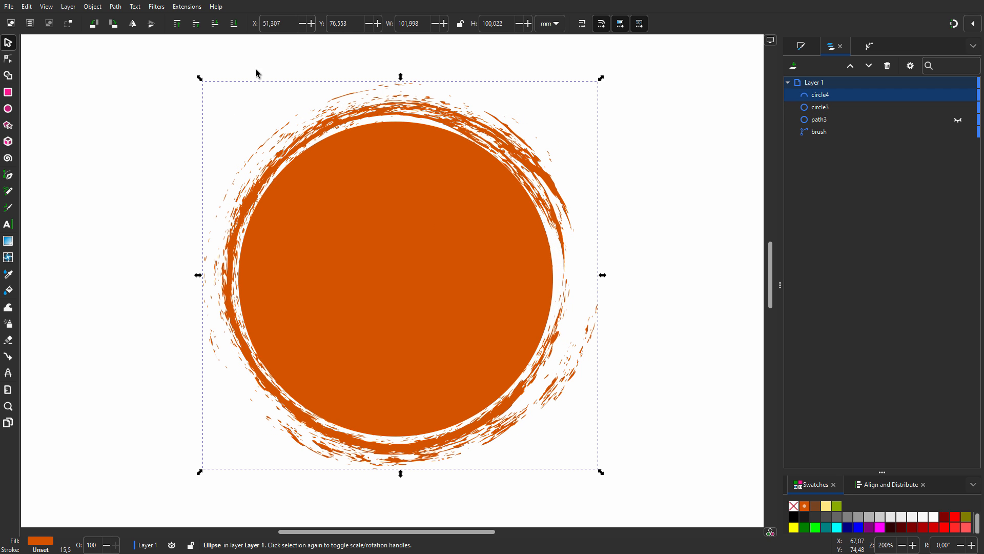
left_click(115, 6)
left_click(135, 19)
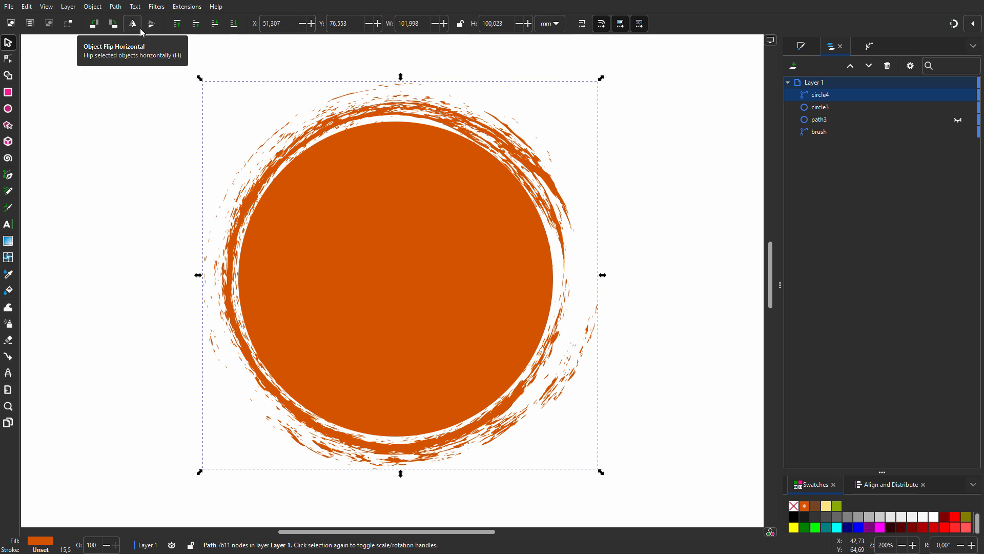
left_click(431, 248, "shift")
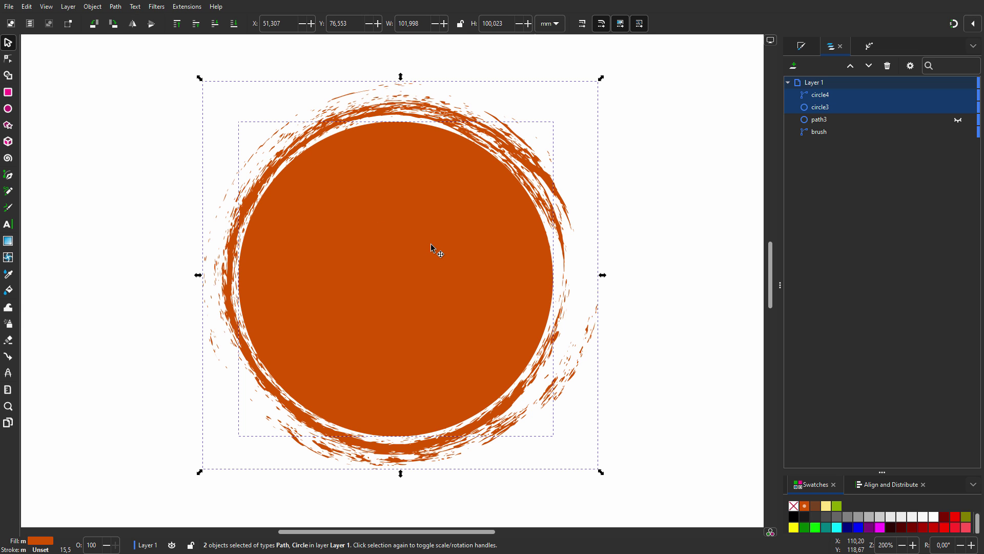
left_click(116, 7)
left_click(149, 98)
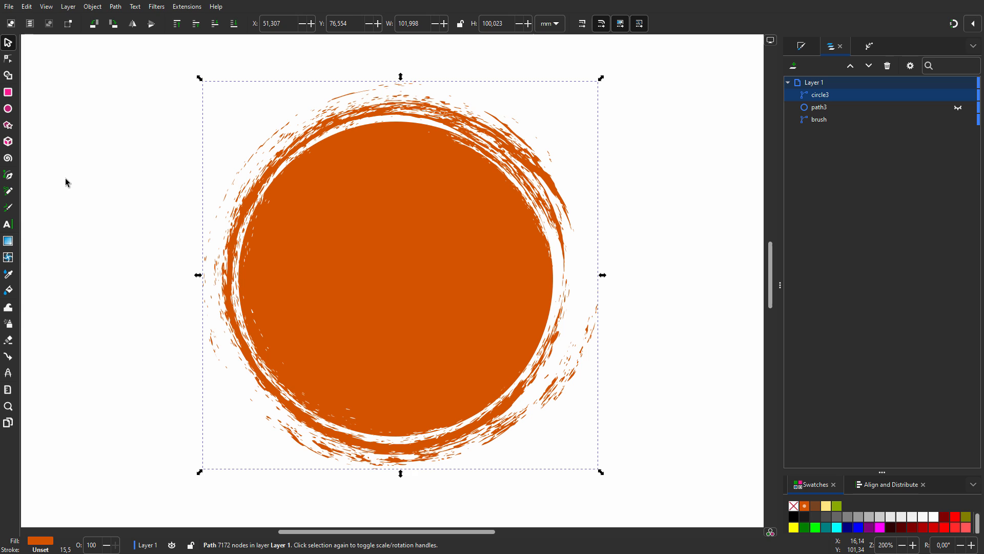
Start a text object on the disc in the Grand Hotel font and write 'Best'
left_click(13, 226)
left_click(337, 226)
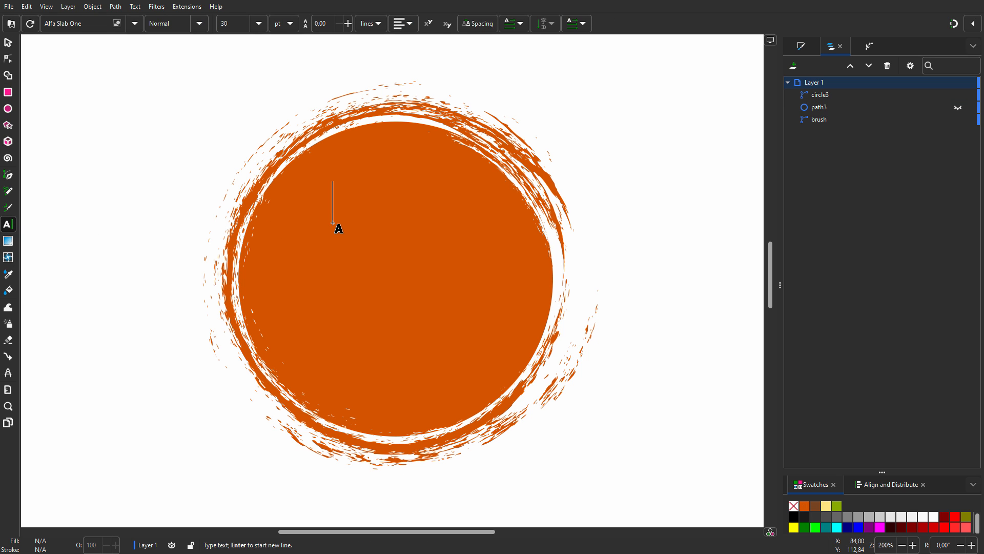
left_click(77, 23)
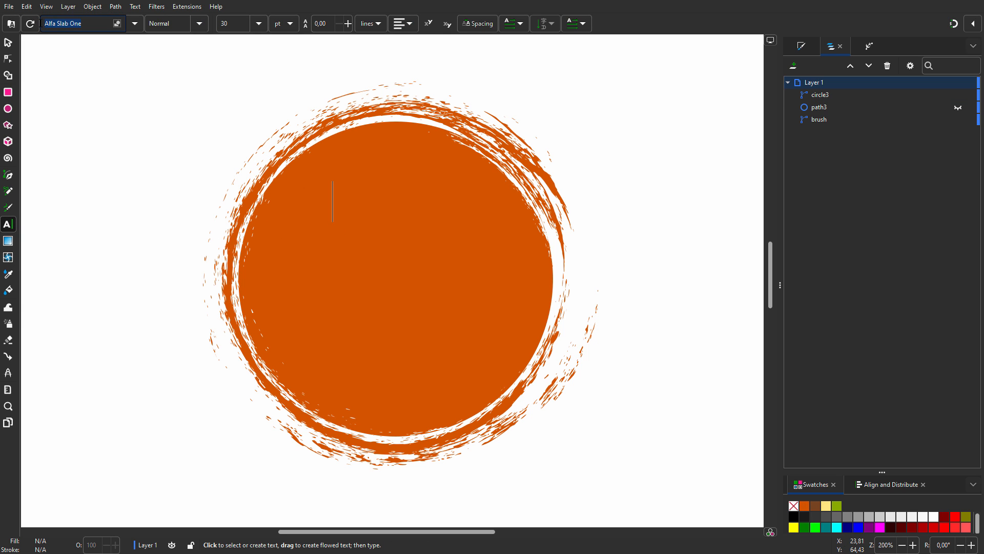
type("Gra")
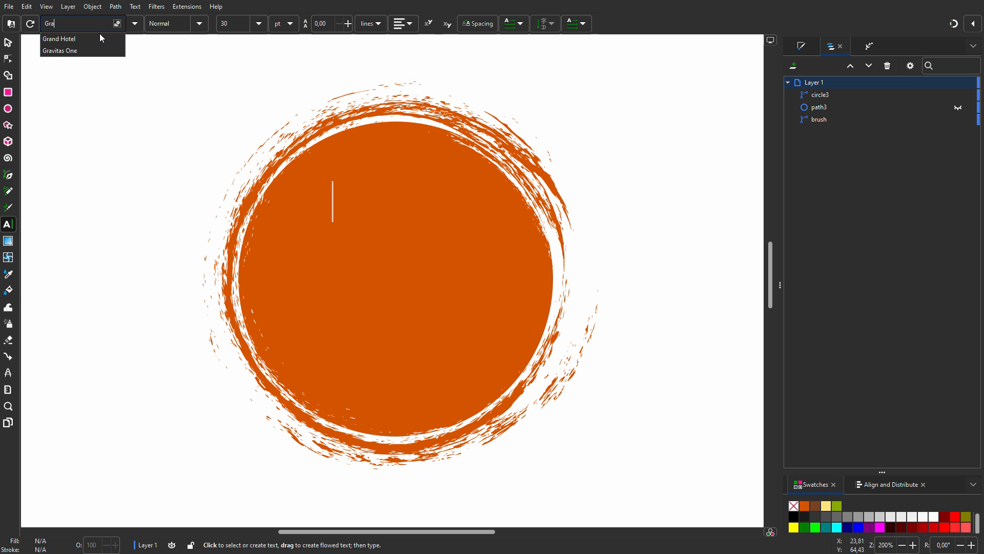
left_click(100, 38)
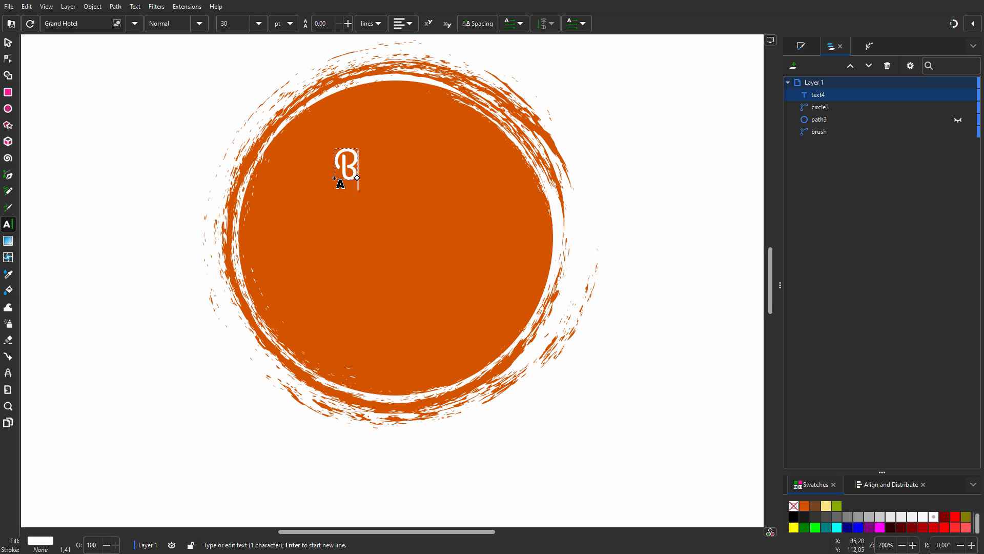
type("Bests")
Enlarge 'Best' and skew it to an italic-like slant across the upper disc
left_click_drag(397, 179, 484, 231)
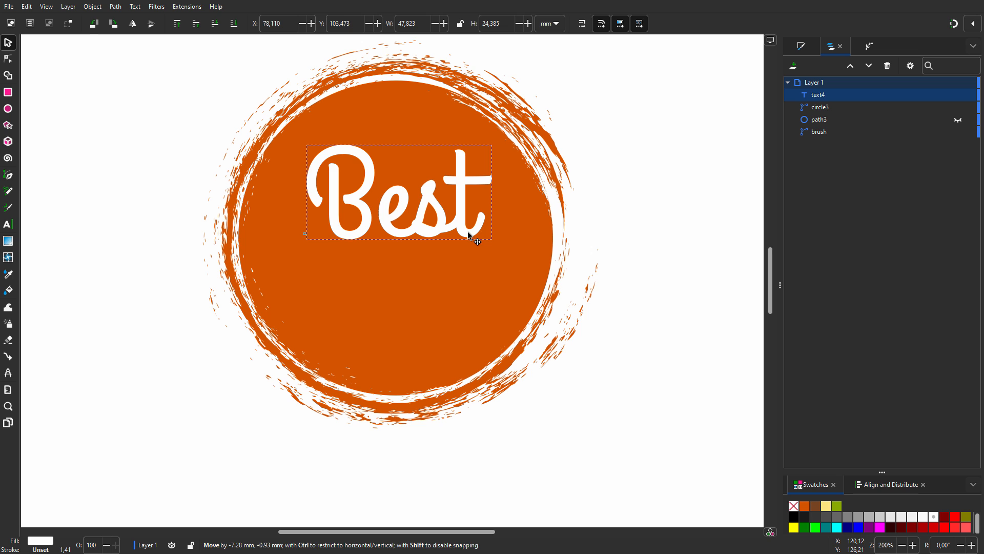
left_click(421, 184)
left_click_drag(394, 141, 411, 143)
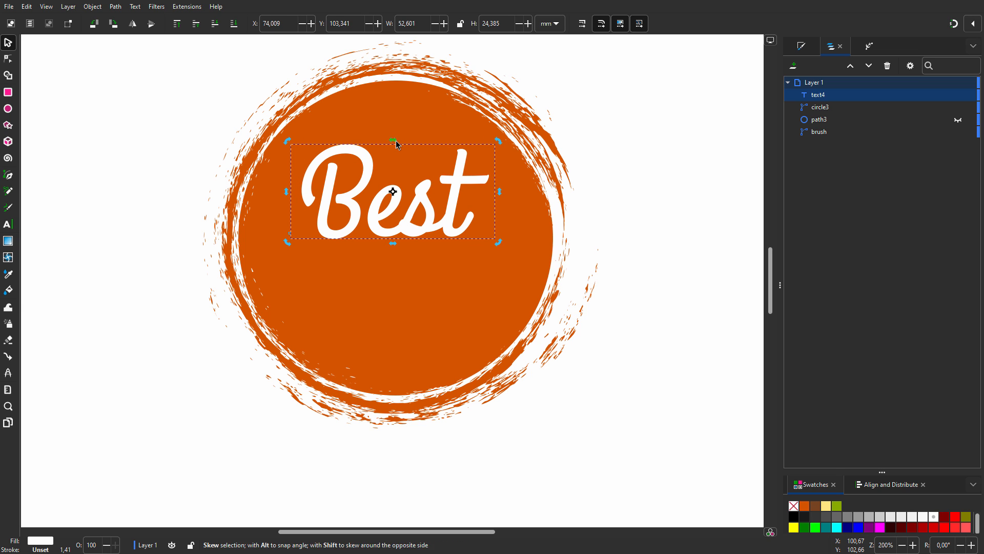
key("Escape")
Write 'OFFER' below Best in Varela Round with a white outline to embolden it
left_click(11, 226)
left_click(360, 291)
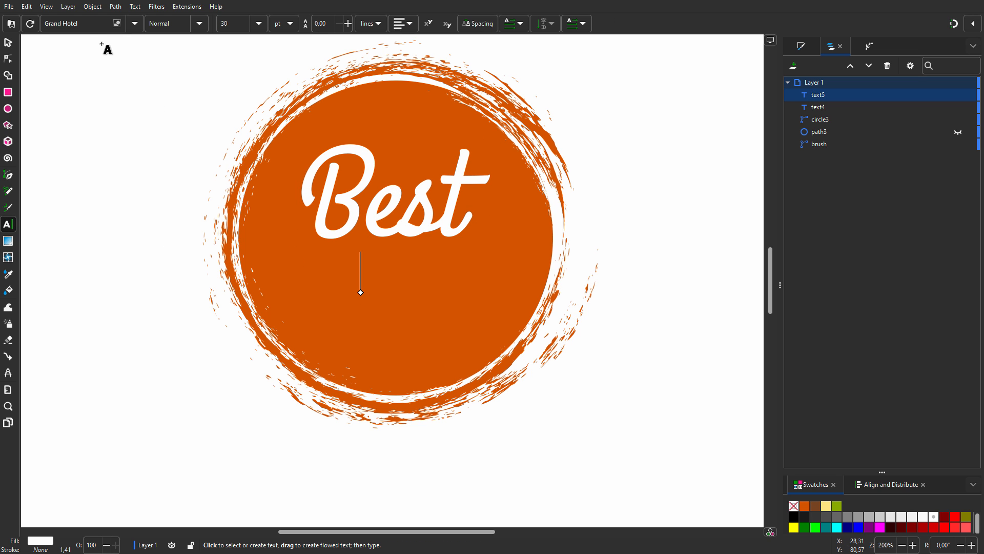
left_click(77, 23)
type("VA")
left_click(61, 39)
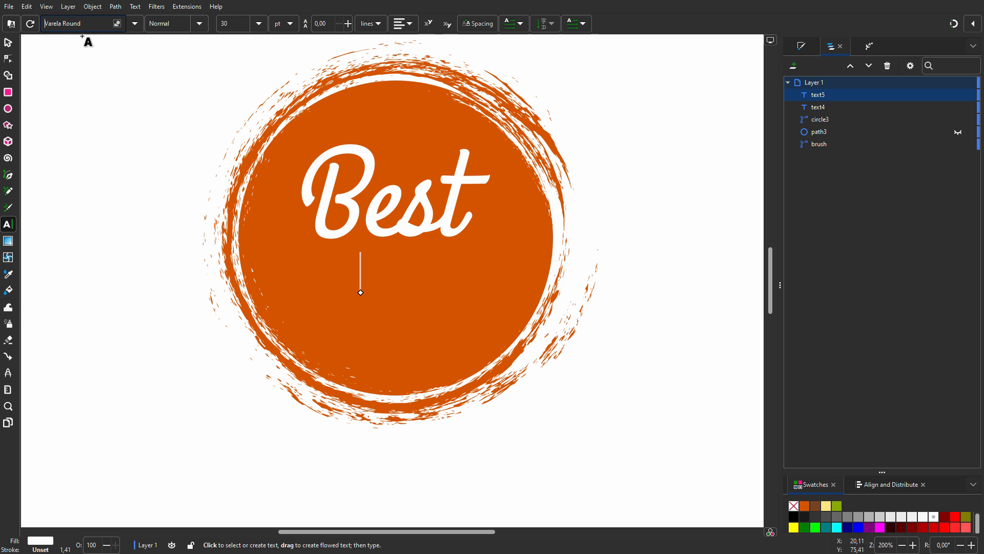
type("OFFER")
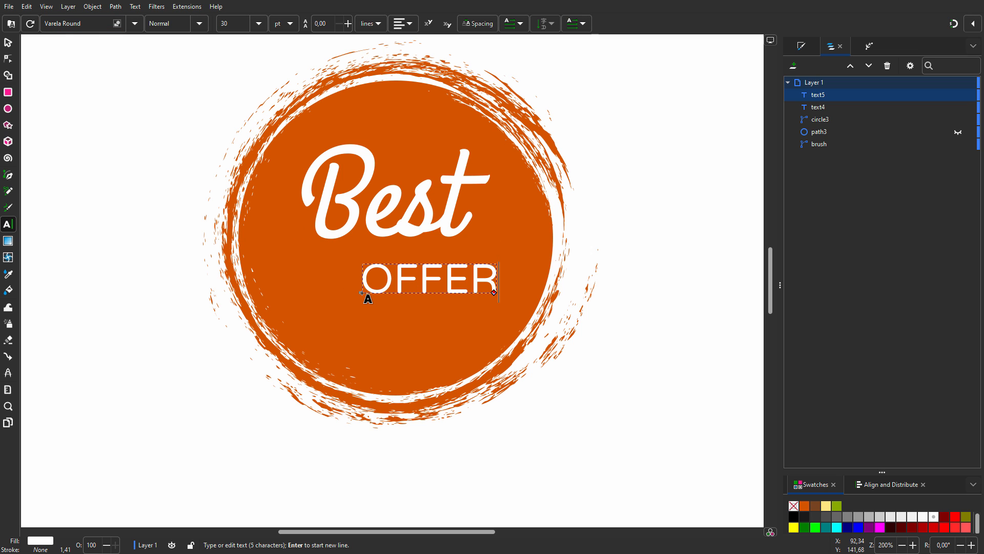
left_click(923, 516, "shift")
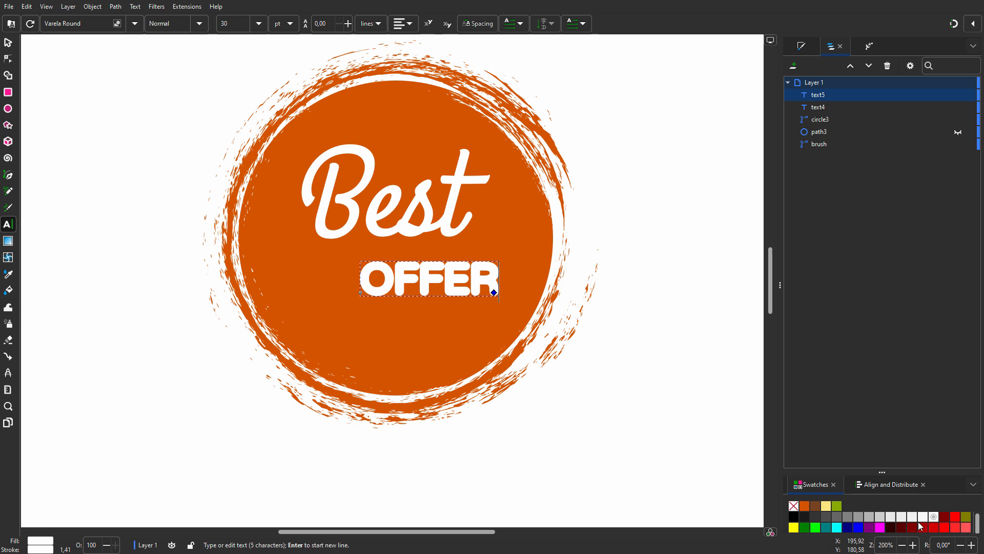
scroll(71, 549, "down", 1)
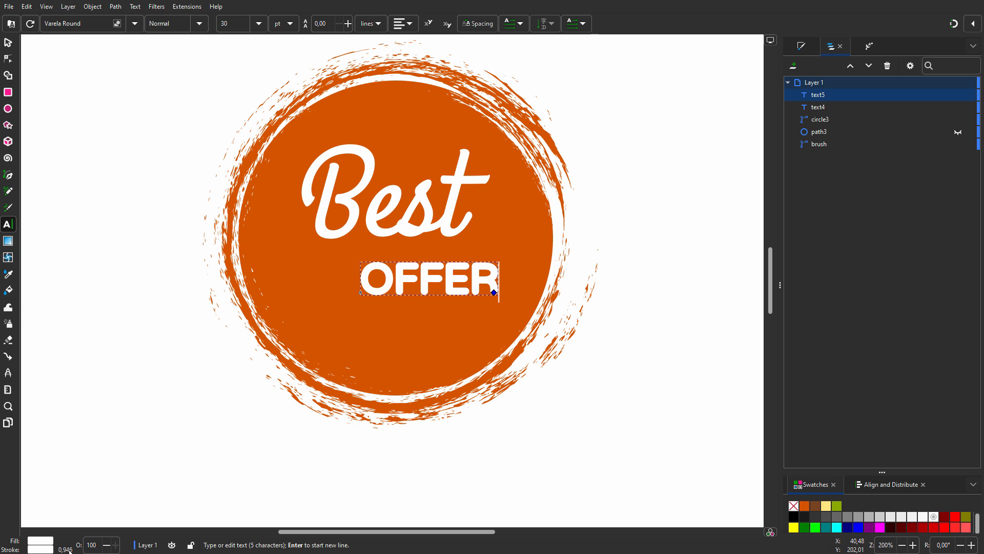
Centre OFFER beneath Best and unhide the hidden circle copy
key("s")
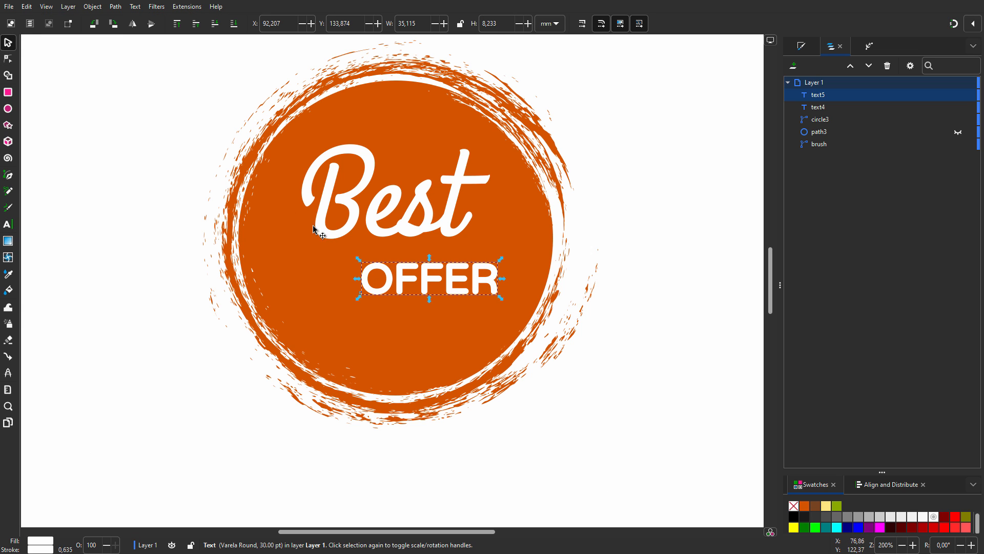
left_click_drag(431, 281, 411, 290)
left_click(958, 131)
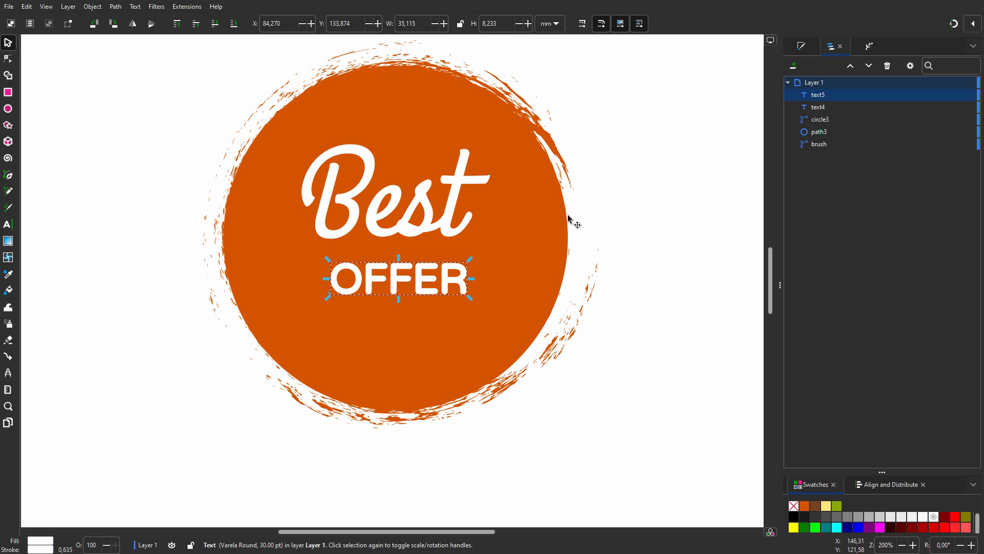
Shrink the hidden path3 circle about its centre and give it no fill with a white stroke
left_click(557, 304)
left_click_drag(570, 413, 529, 372)
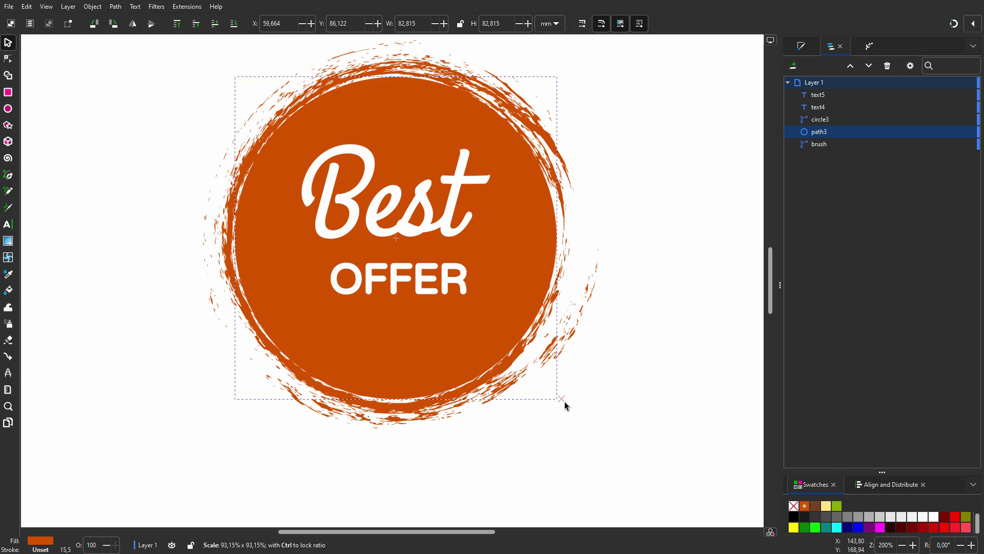
left_click(793, 505)
left_click(934, 516)
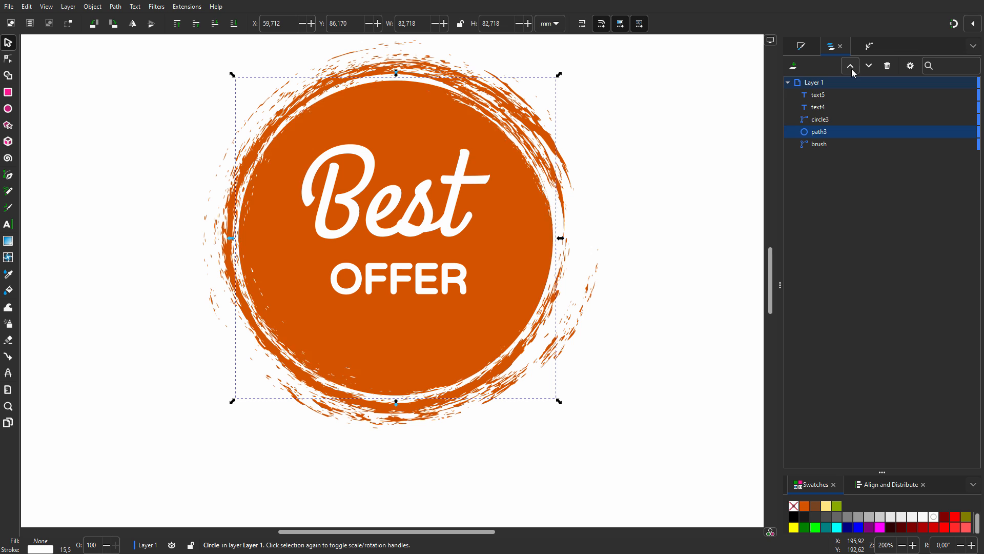
Raise the white ring above the orange disc and resize it to sit inside around the lettering
left_click_drag(819, 131, 821, 116)
mouse_move(559, 401)
left_mouse_down()
mouse_move(530, 372)
mouse_move(538, 380)
left_mouse_up()
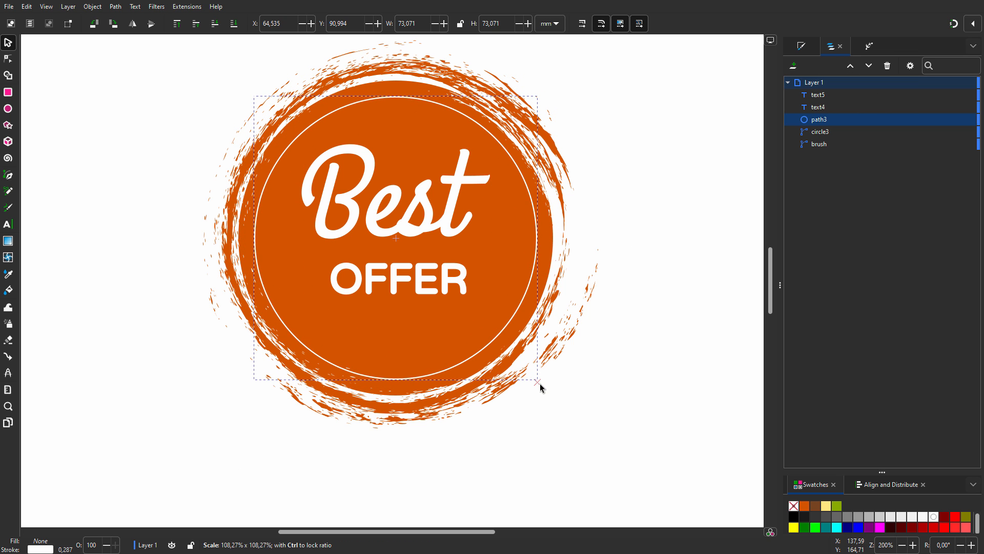
scroll(539, 308, "up", 3)
Add a Taper stroke path effect to the white ring
left_click(868, 46)
left_click(968, 69)
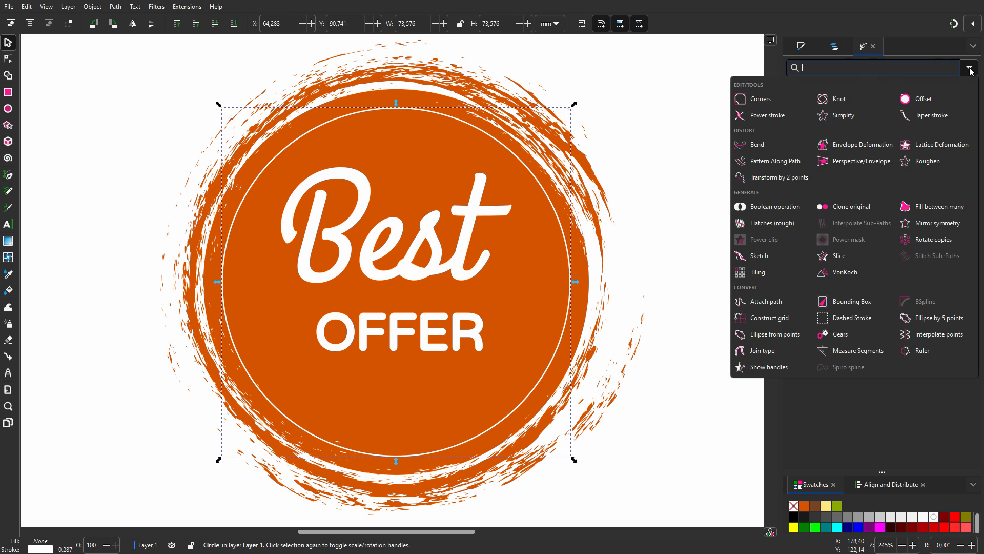
left_click(934, 116)
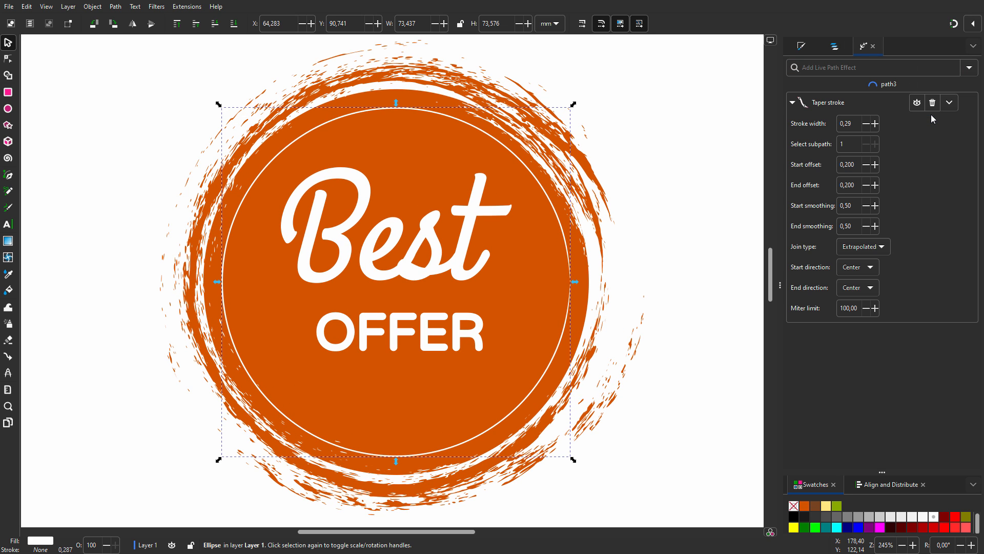
Add a Roughen effect to the ring and lower its x and y displacement values
left_click(971, 69)
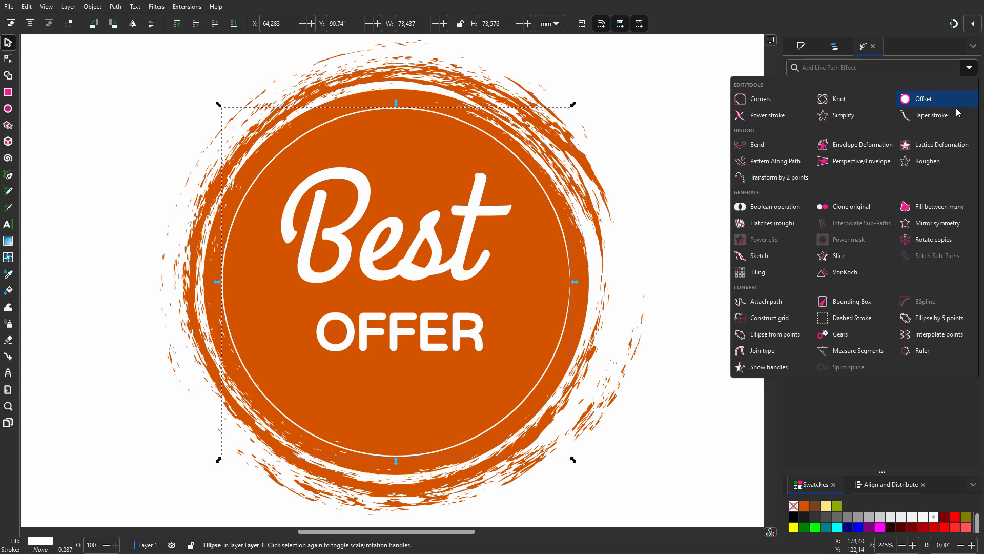
left_click(931, 162)
left_click(877, 169)
left_click(877, 189)
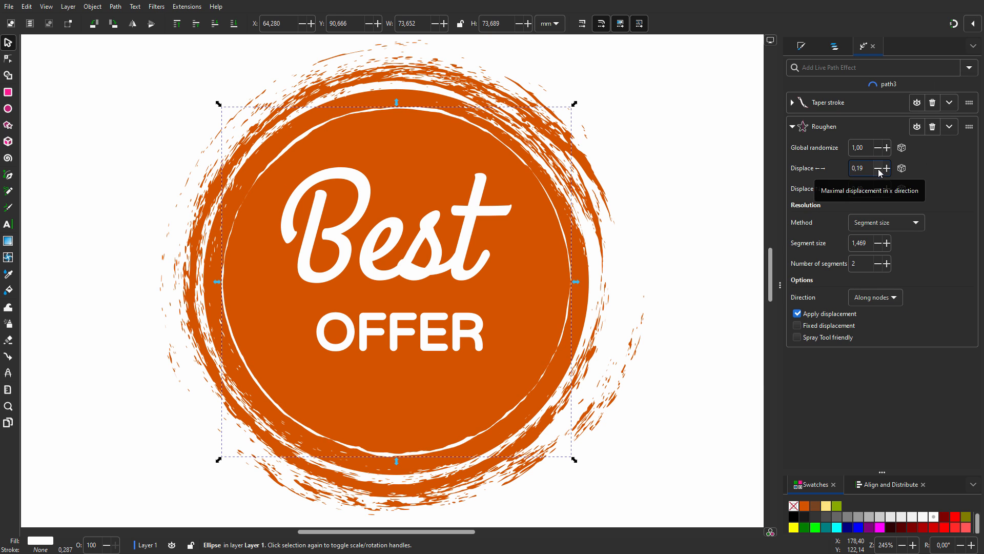
left_click(877, 189)
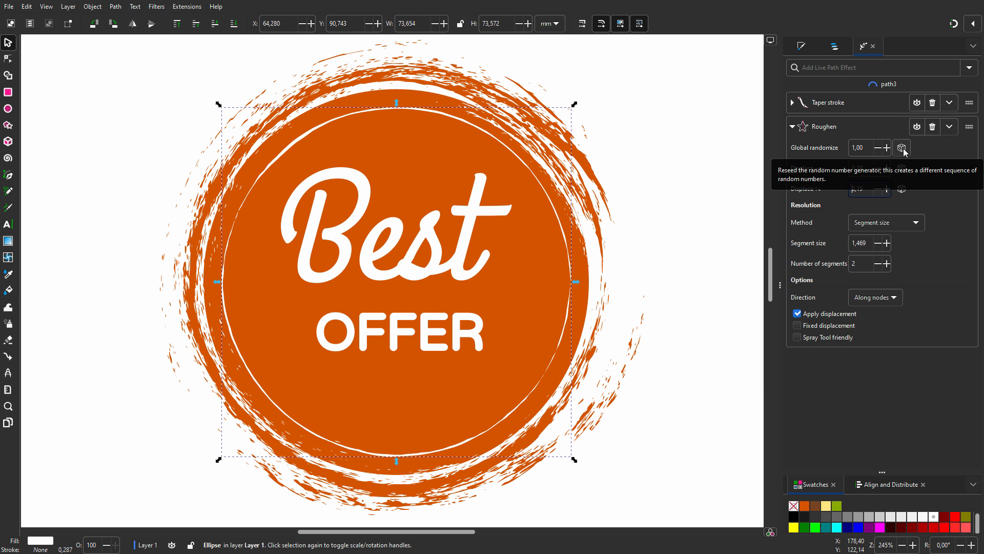